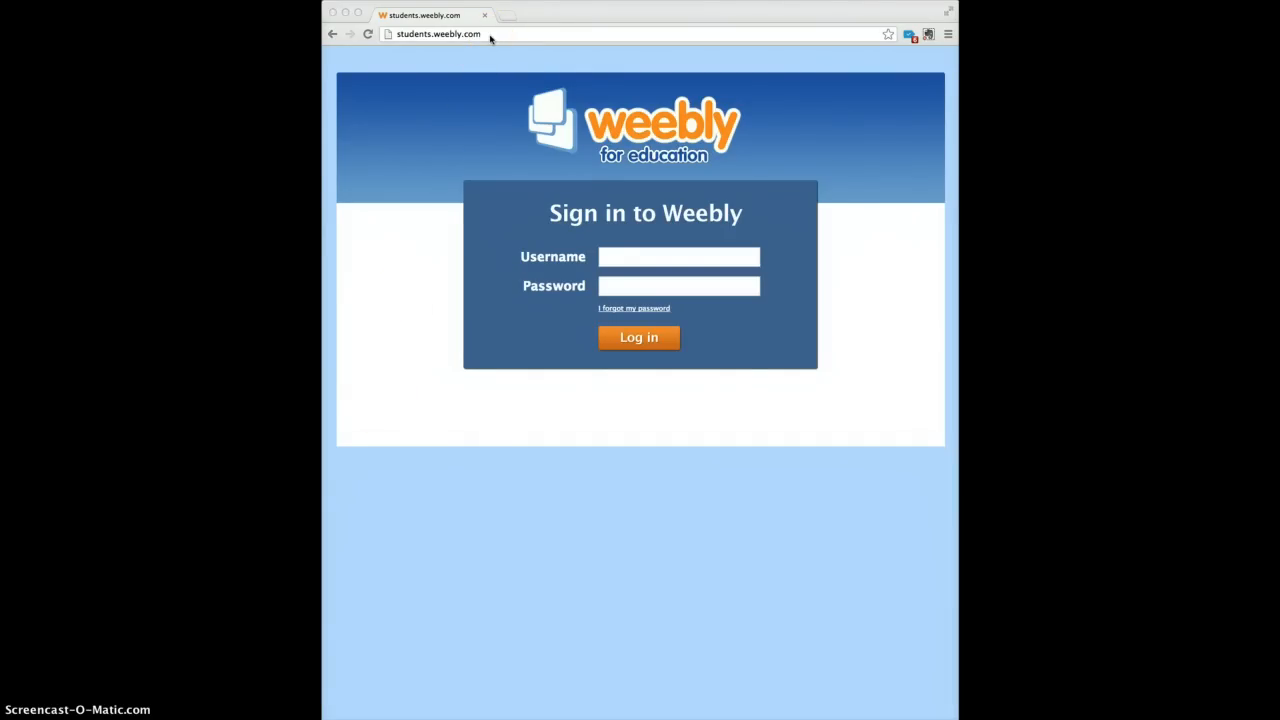
# Sign in to Weebly with the student account's username and password.
pyautogui.click(629, 260)
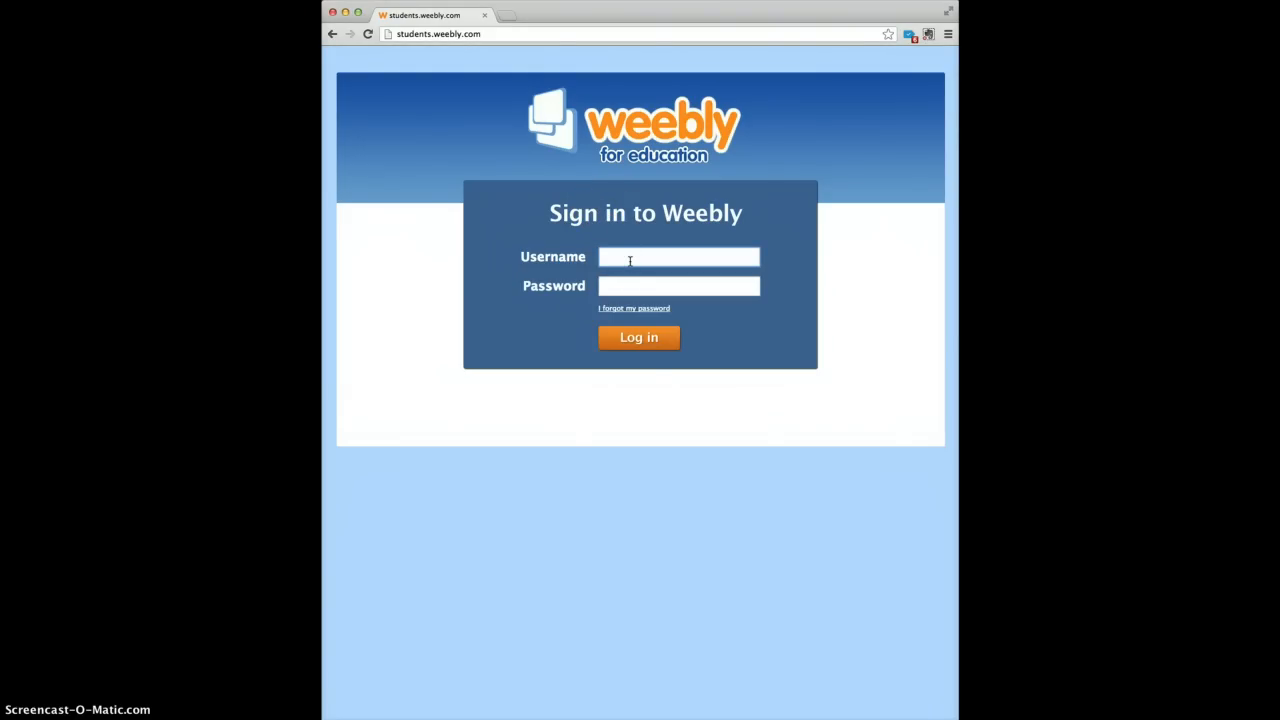
pyautogui.write('justat')
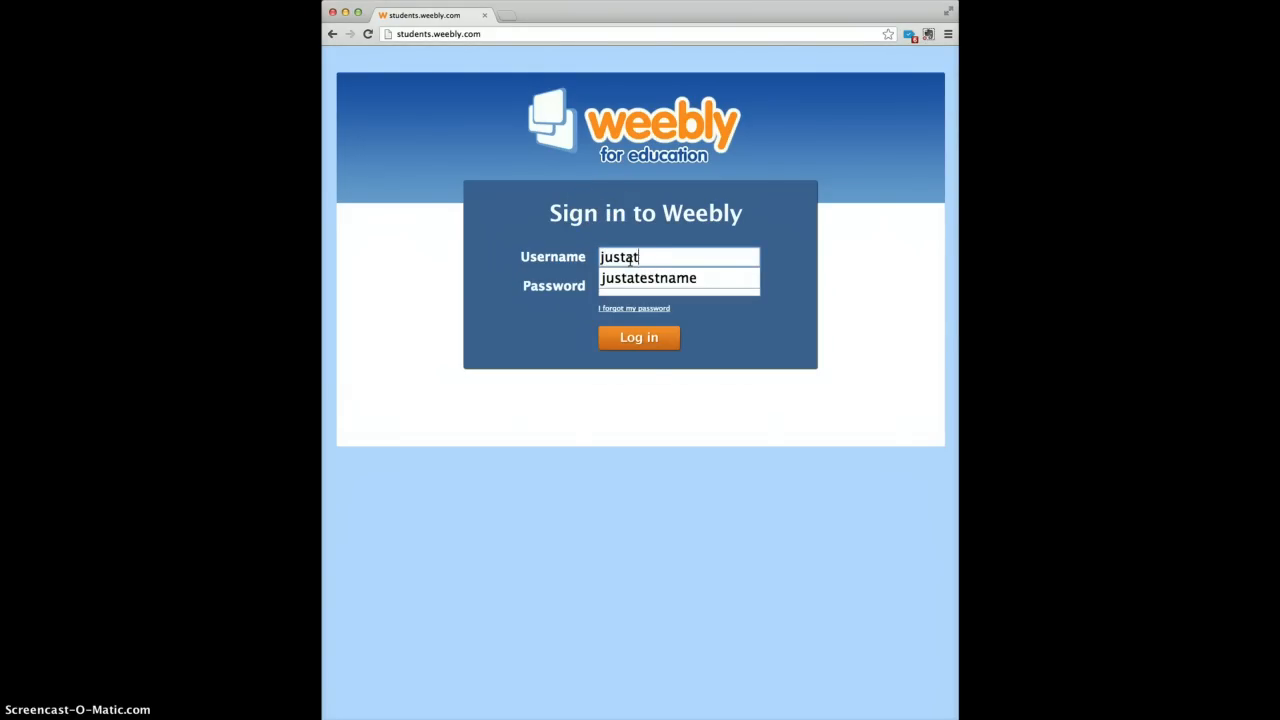
pyautogui.write('estund')
pyautogui.press('BackSpace')
pyautogui.press('BackSpace')
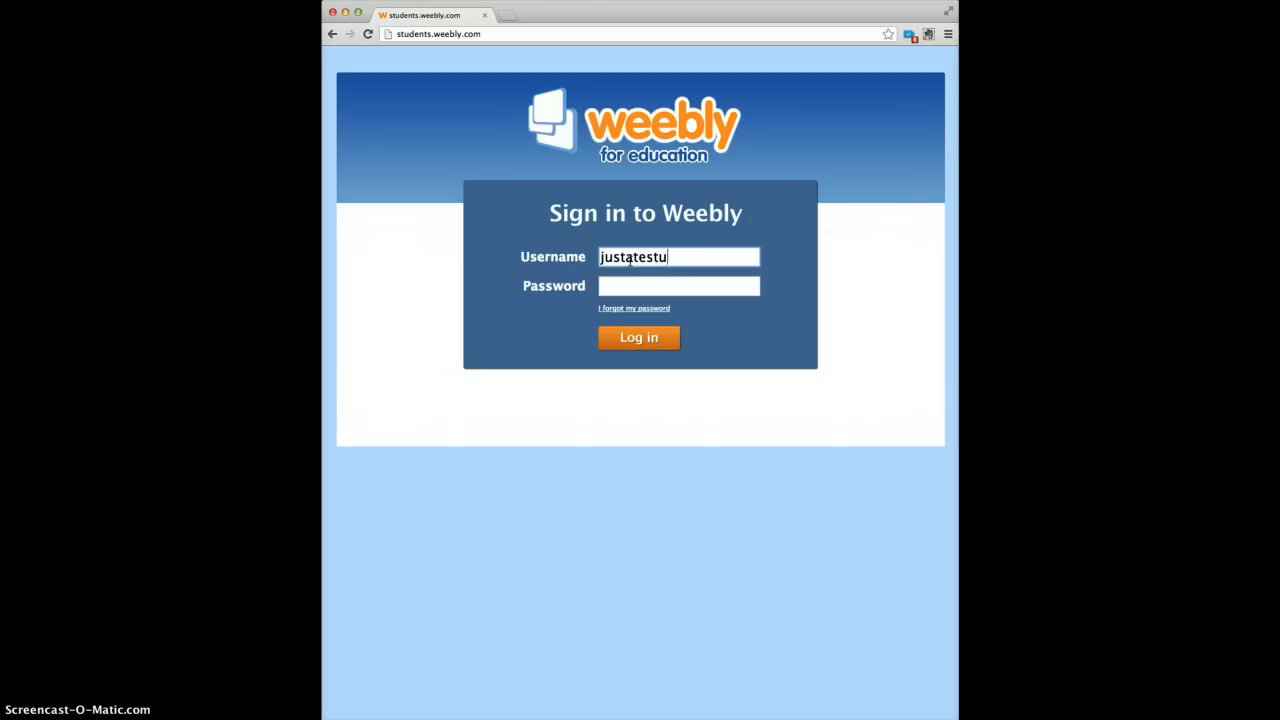
pyautogui.write('sername')
pyautogui.press('Tab')
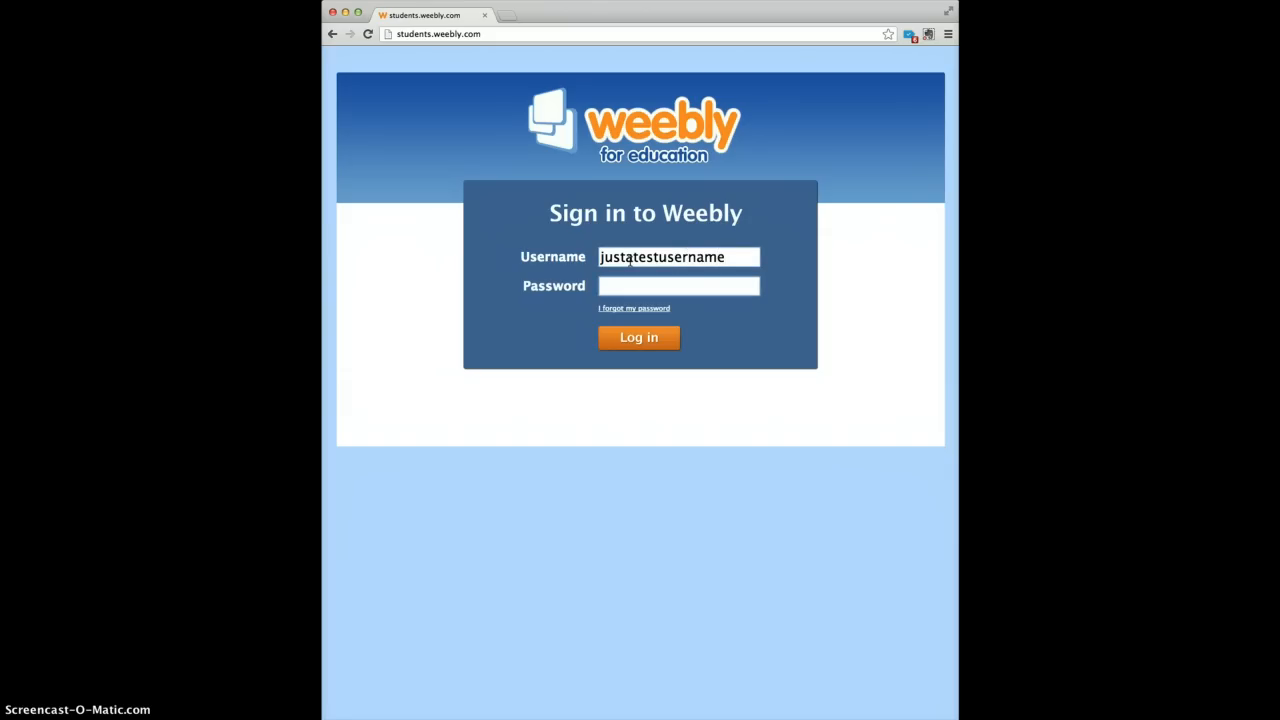
pyautogui.write('*****************')
pyautogui.click(652, 339)
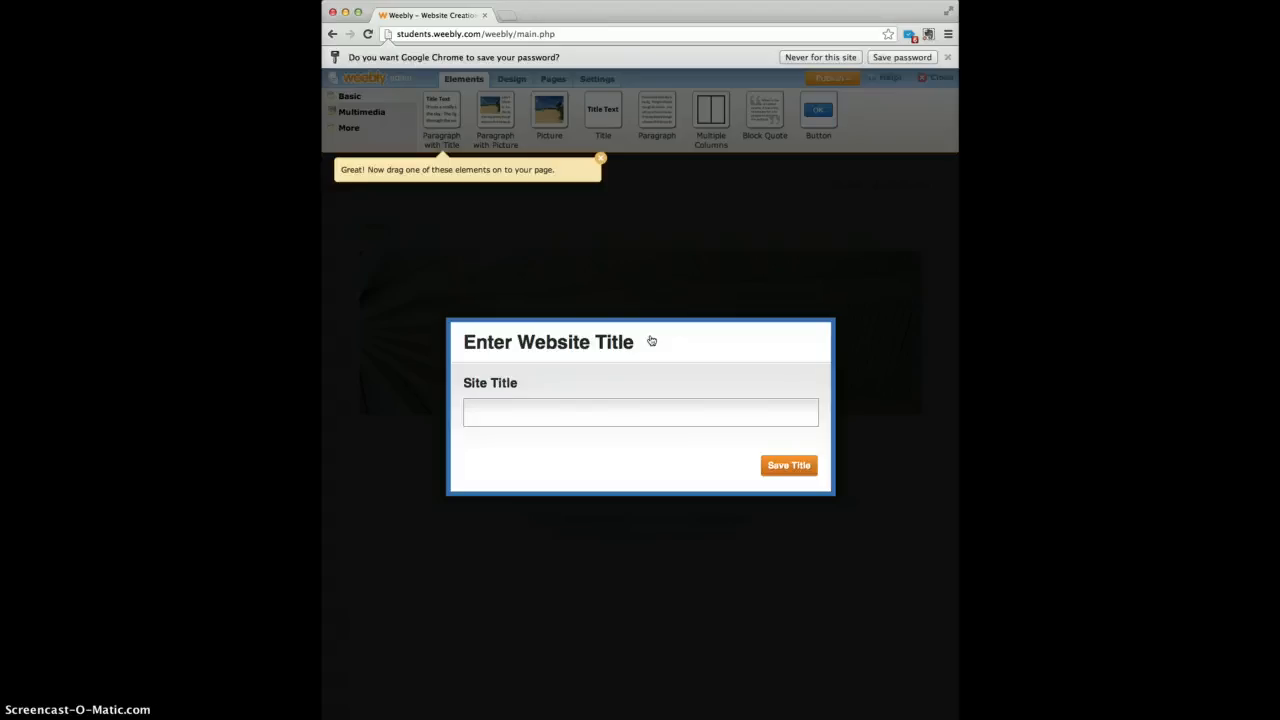
# Save the site title as the three students' names plus 'ELA Site', removing the extra comma.
pyautogui.click(610, 404)
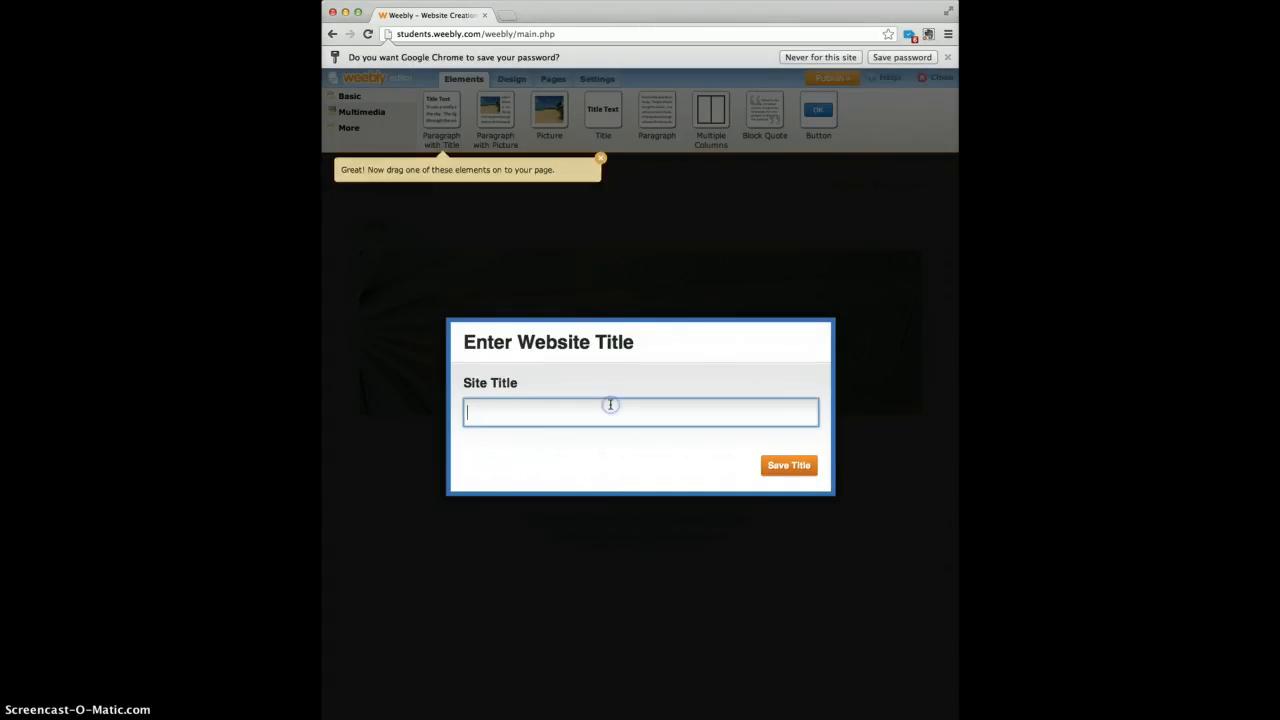
pyautogui.write('M')
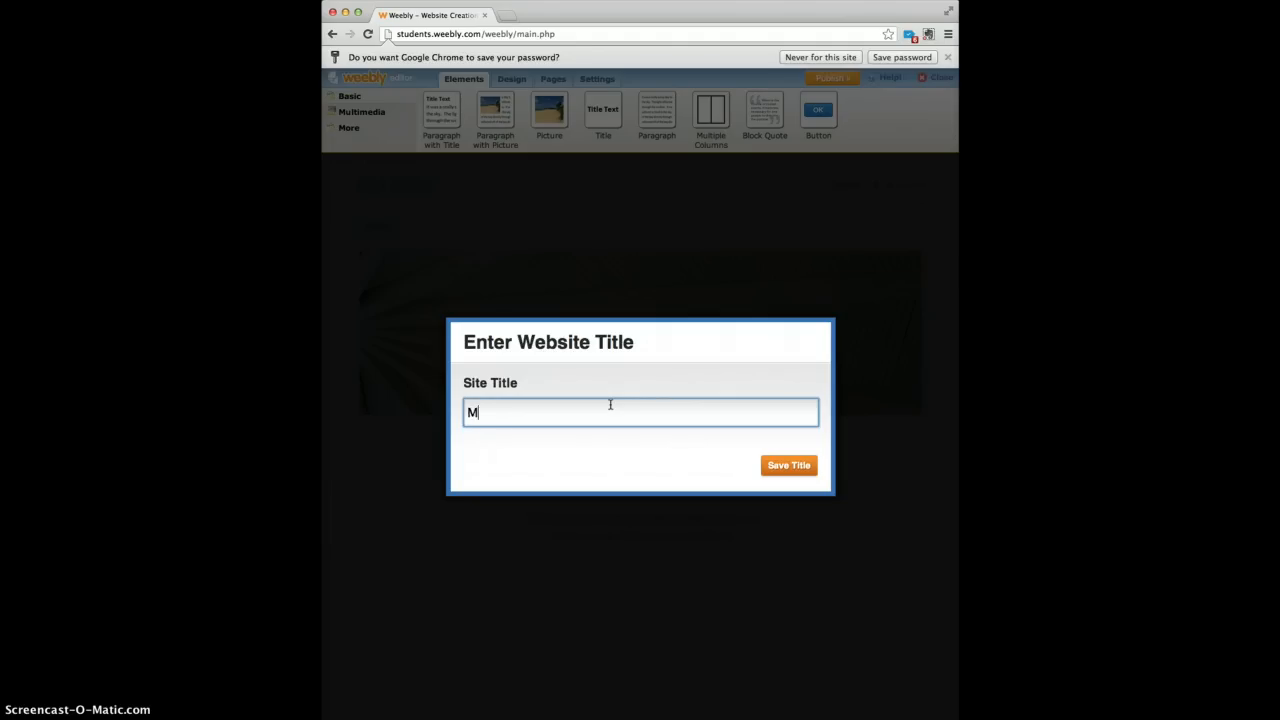
pyautogui.write("ike, Sandra, and Jamilah's ELA Site")
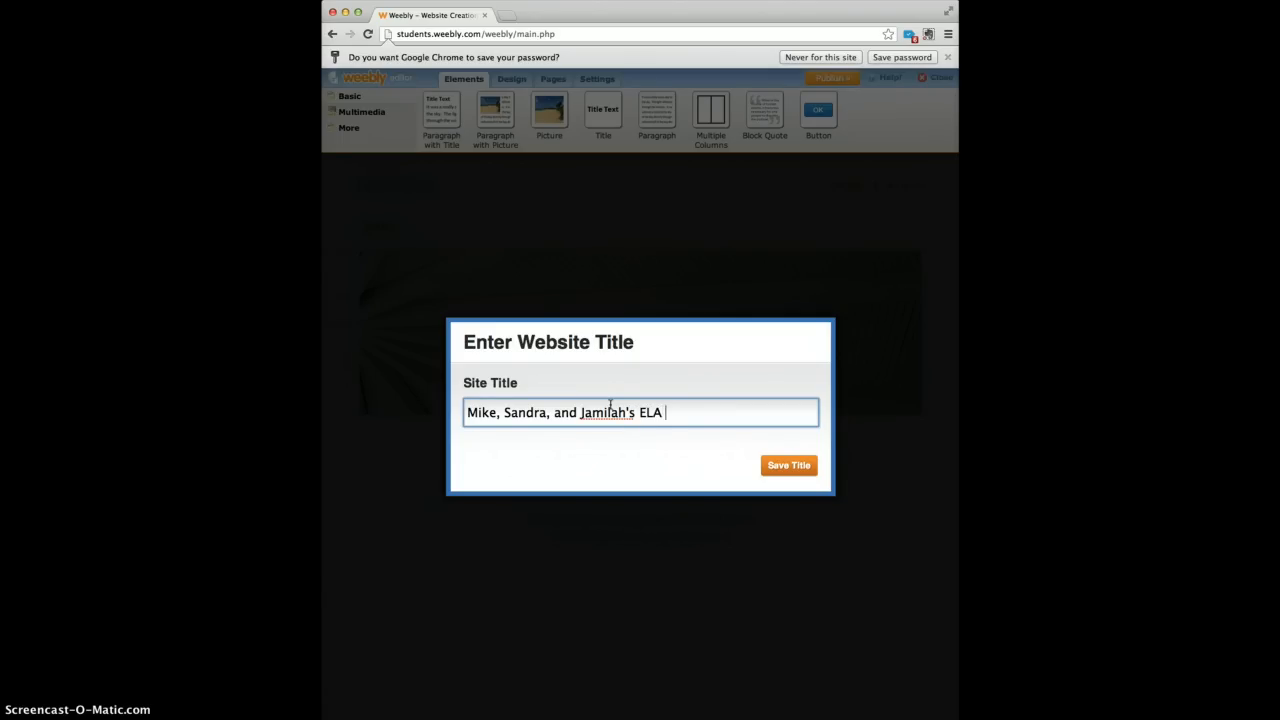
pyautogui.click(552, 412)
pyautogui.press('BackSpace')
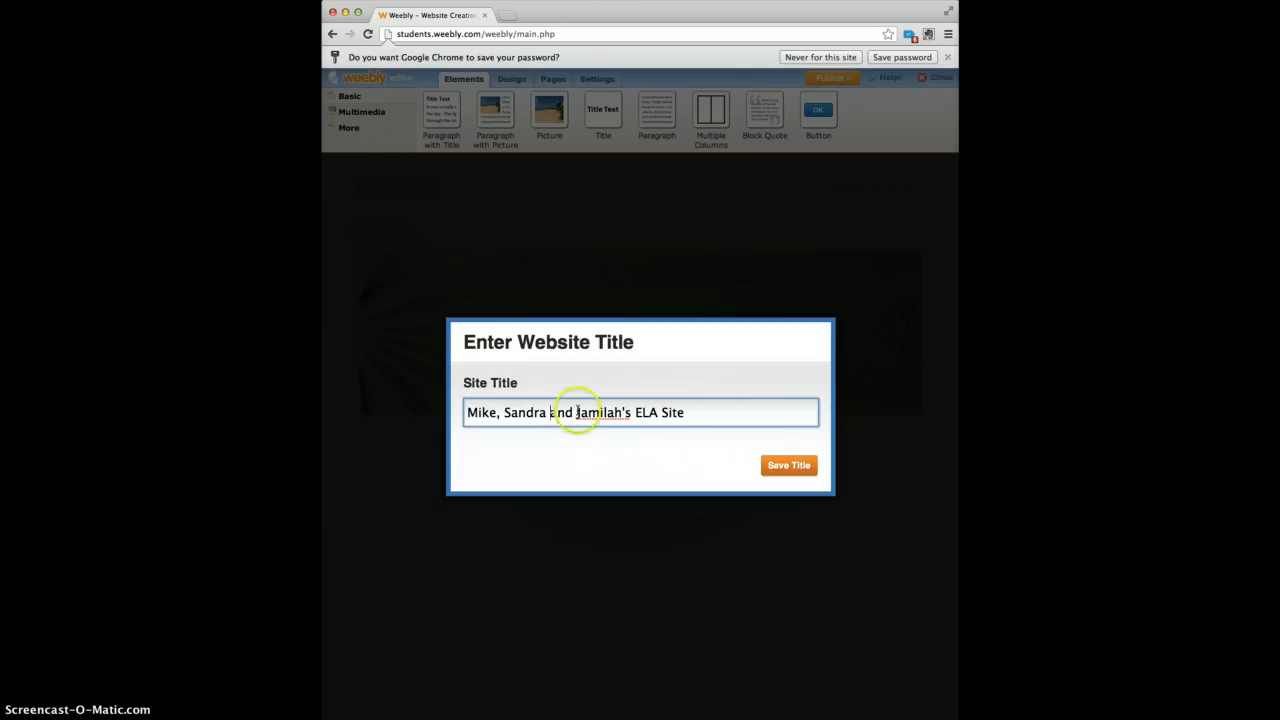
pyautogui.click(789, 467)
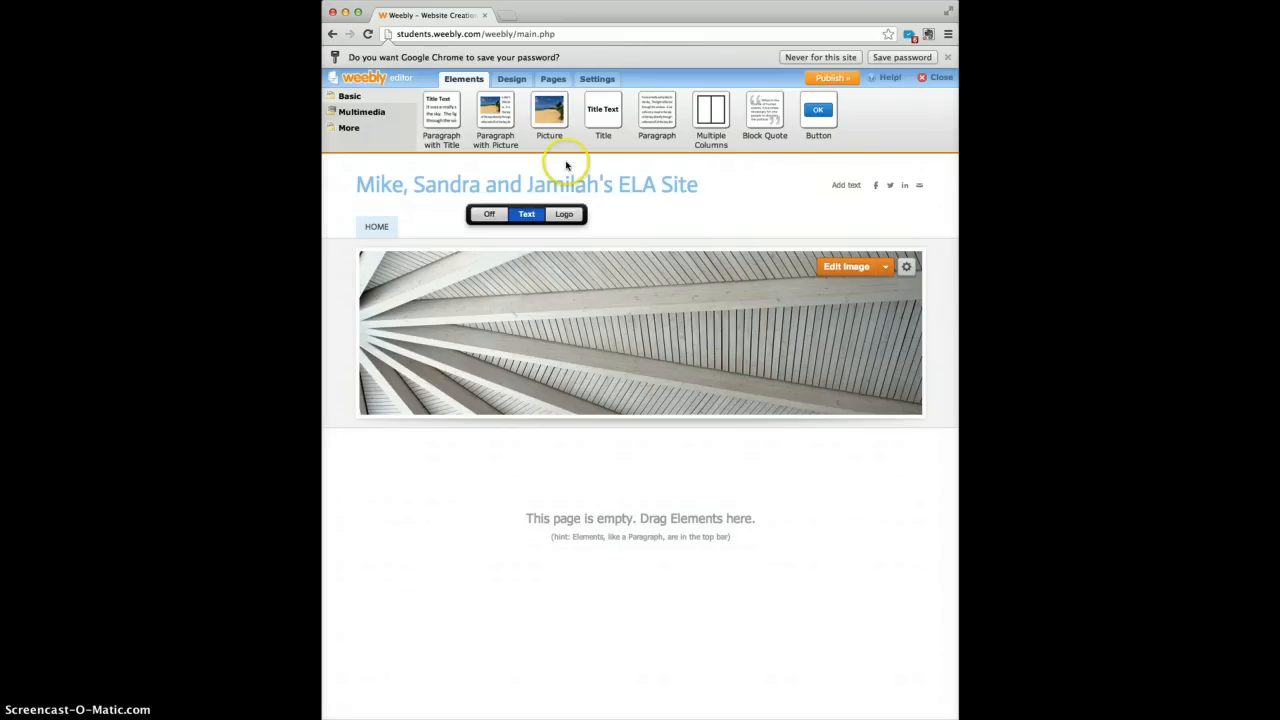
# Add a blog page named Blog to the site from the Pages panel.
pyautogui.click(556, 83)
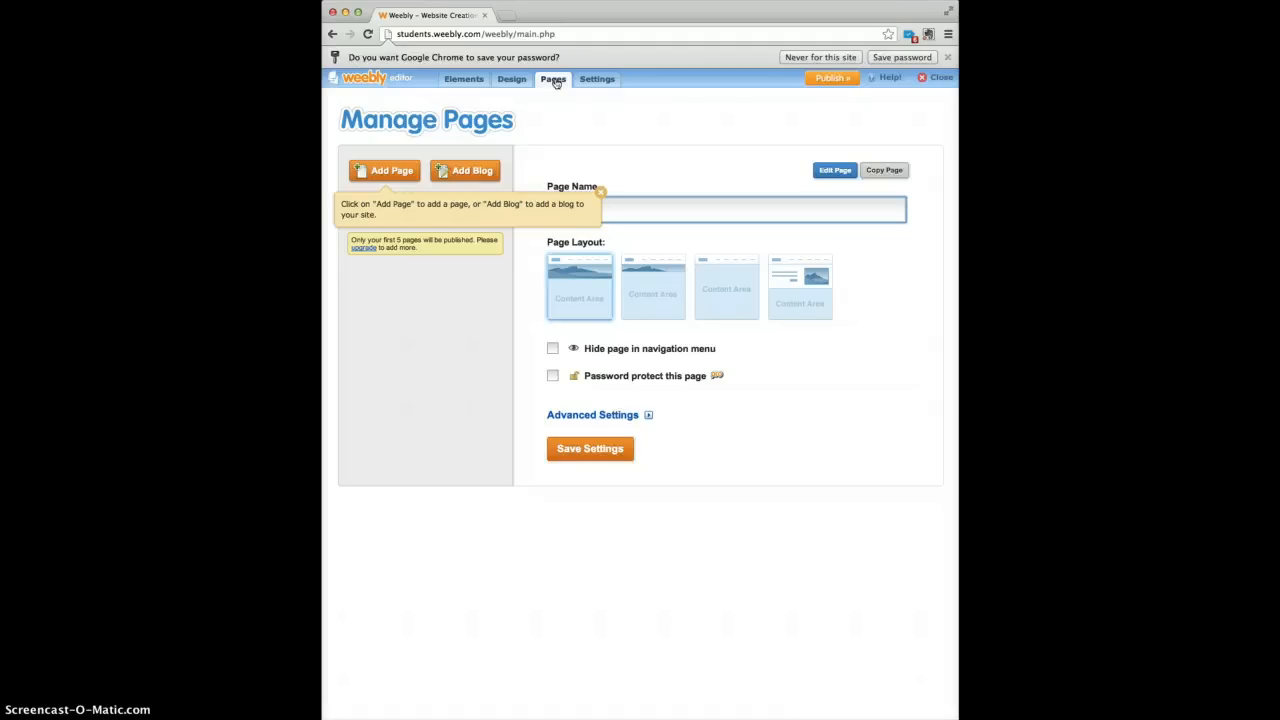
pyautogui.click(462, 175)
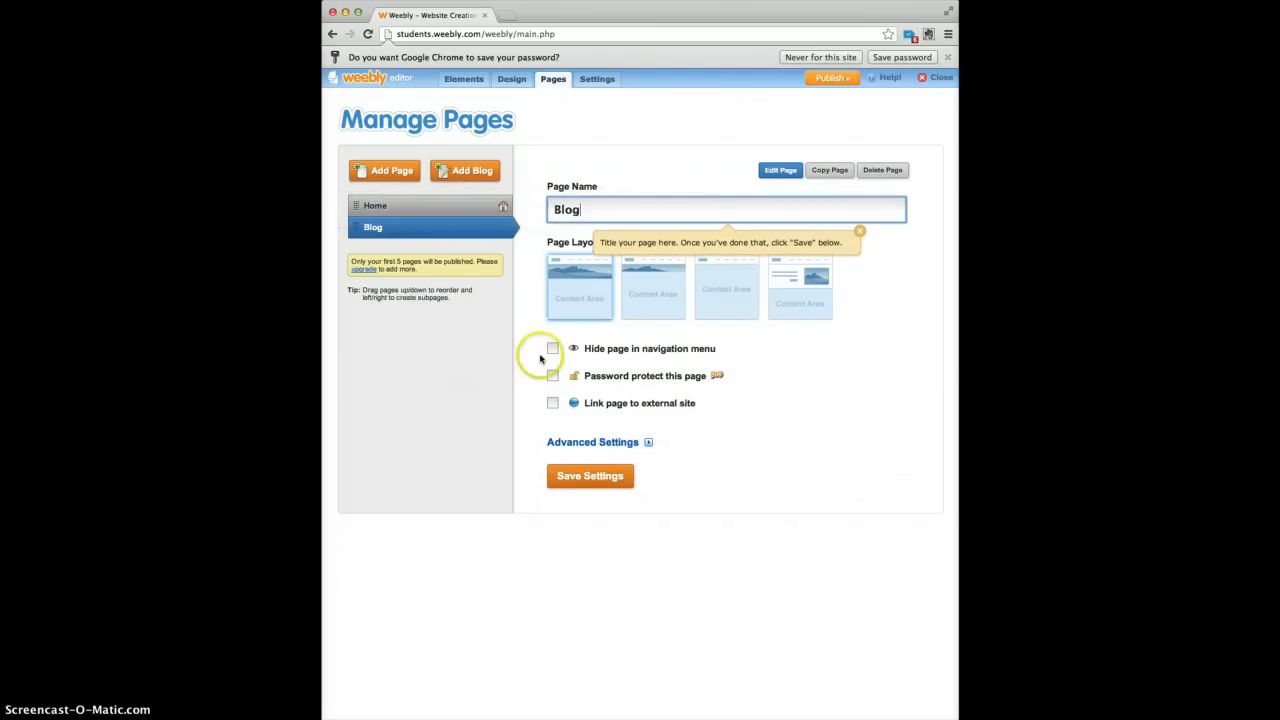
pyautogui.click(578, 473)
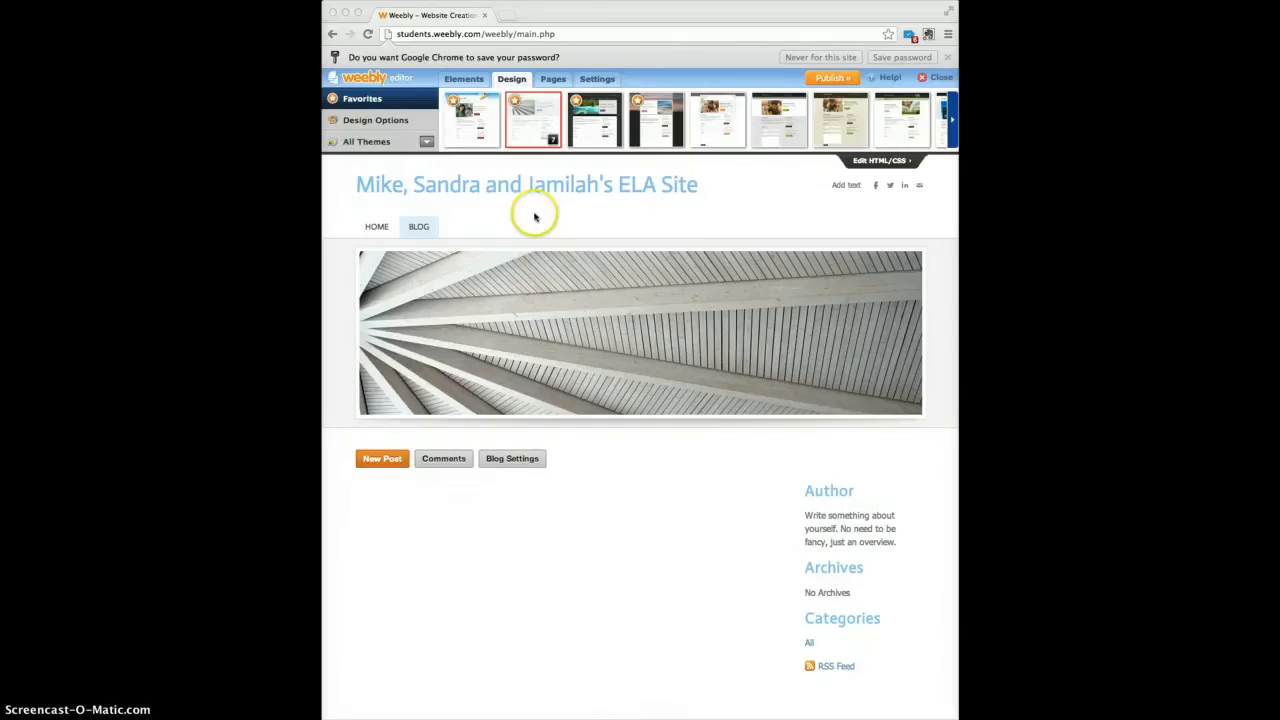
# Browse the All Themes gallery in the Design tab.
pyautogui.click(512, 82)
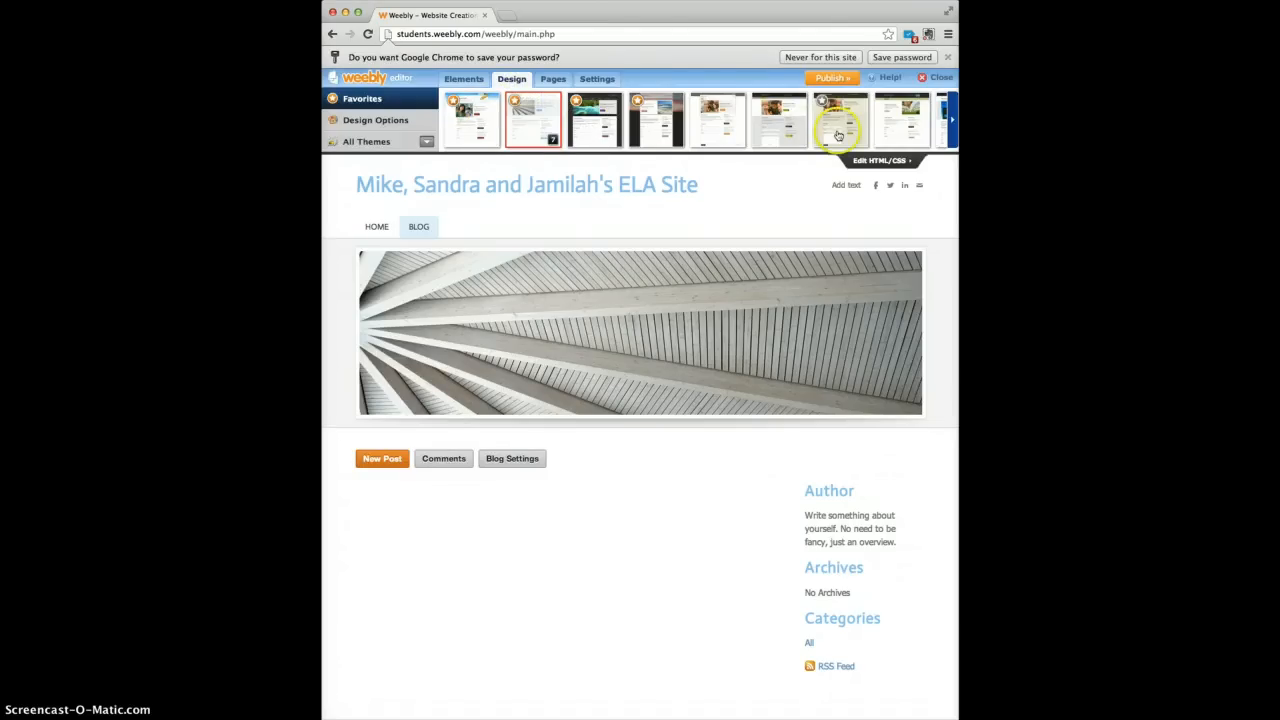
pyautogui.click(378, 144)
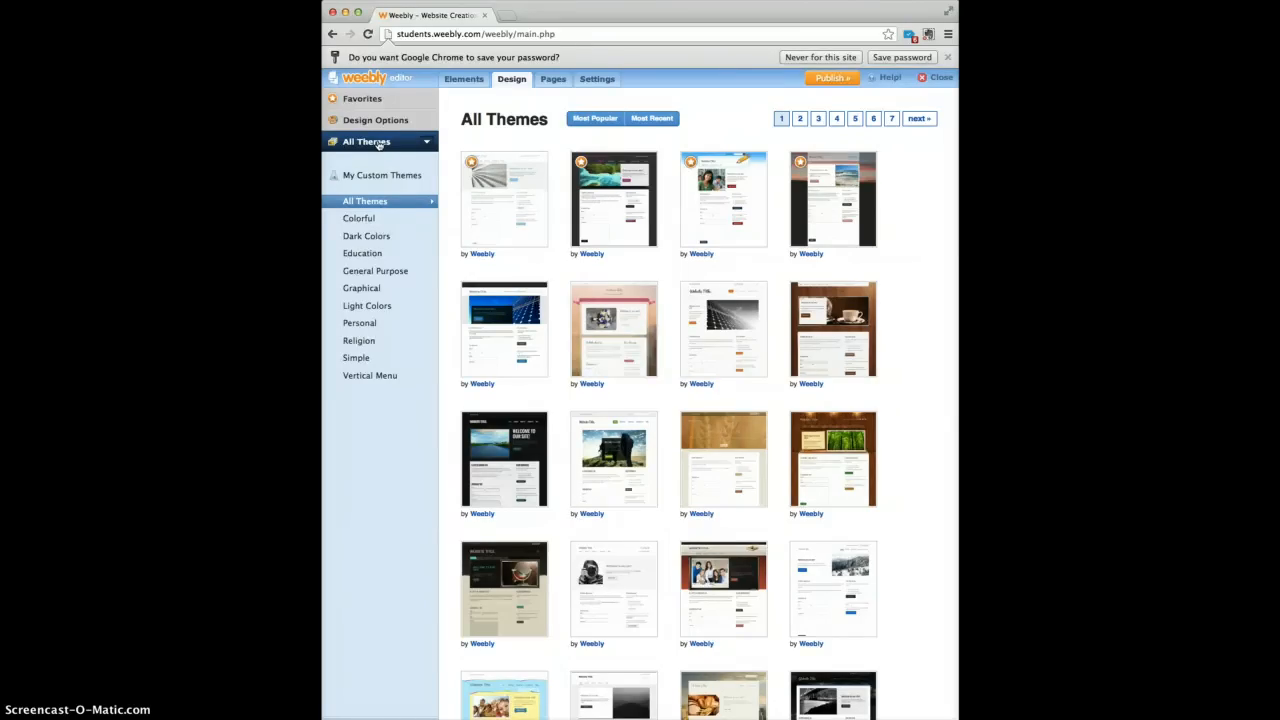
# Filter to Light Colors themes, preview the snowy-forest theme and apply it.
pyautogui.click(379, 308)
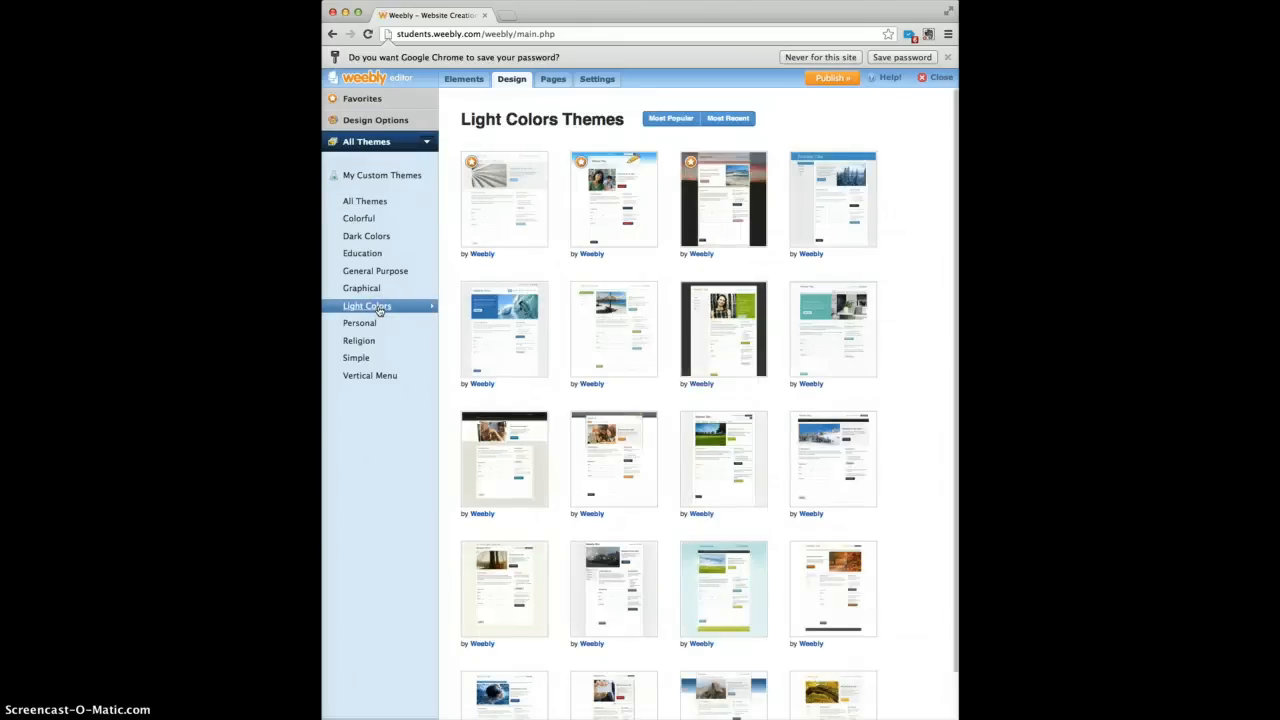
pyautogui.click(525, 308)
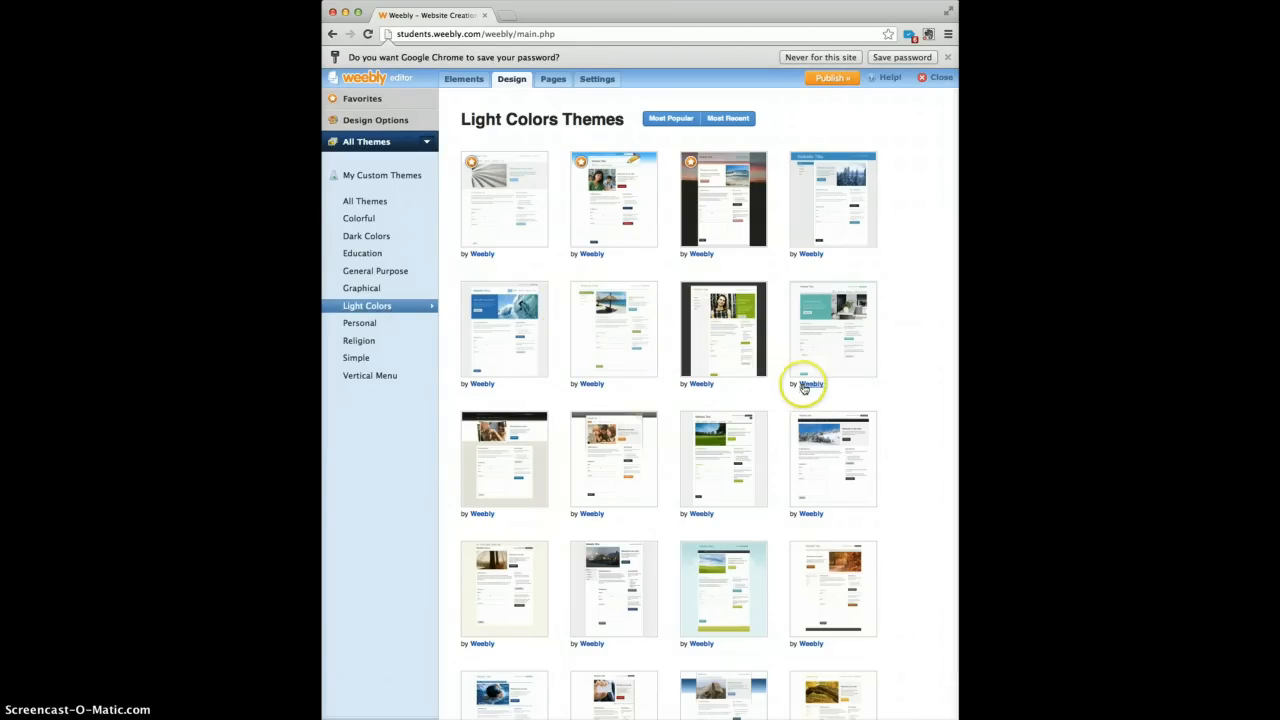
pyautogui.moveTo(848, 429)
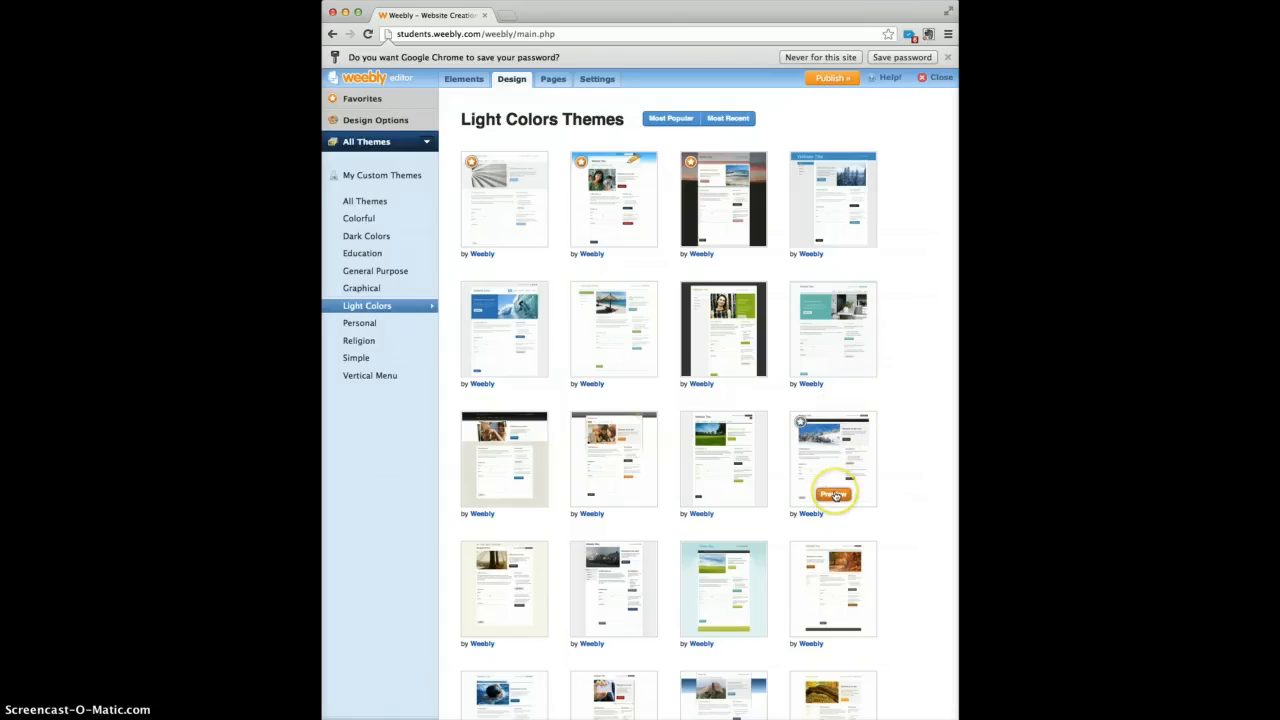
pyautogui.click(834, 495)
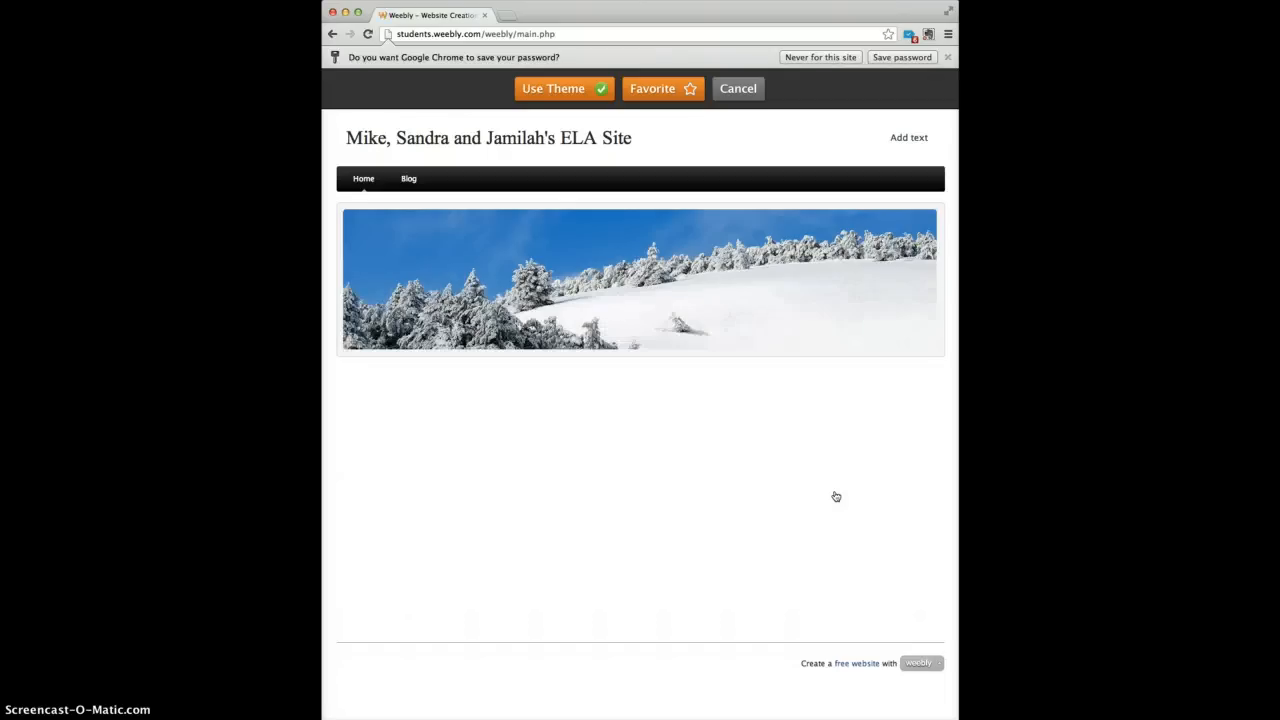
pyautogui.click(562, 99)
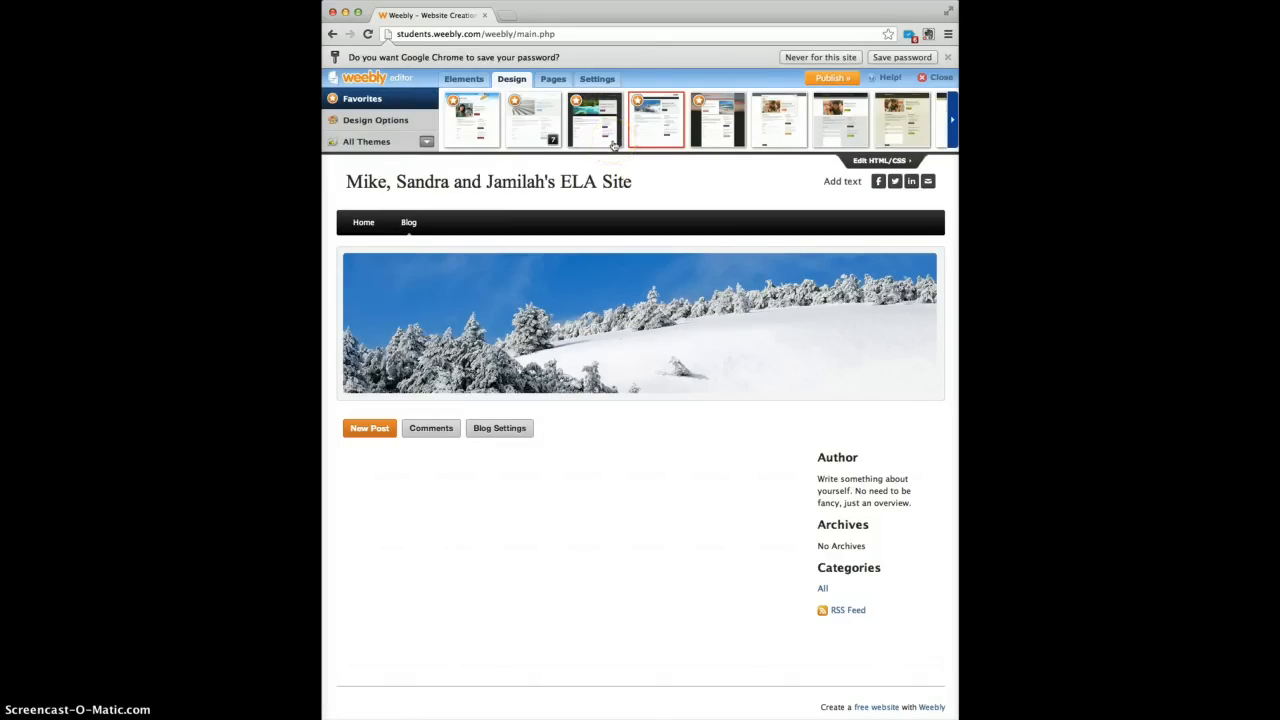
# Switch to the dark tropical-island theme and start a new blank blog post.
pyautogui.click(613, 145)
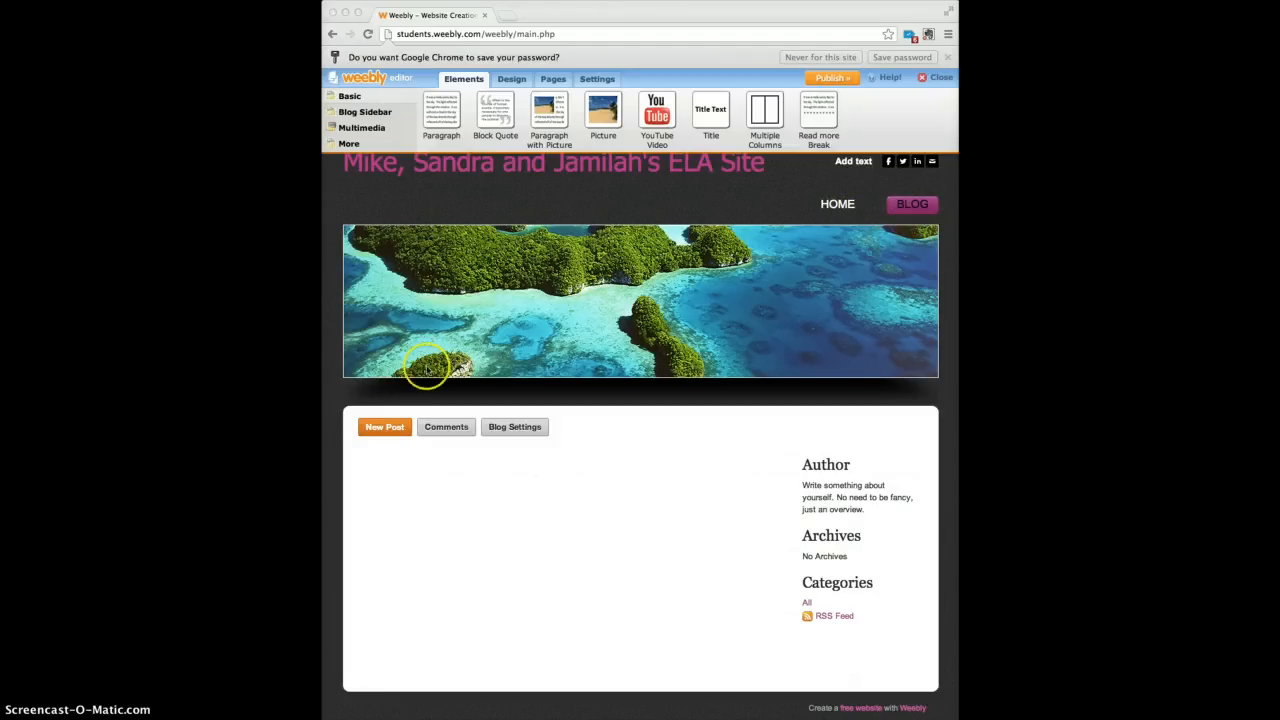
pyautogui.click(393, 428)
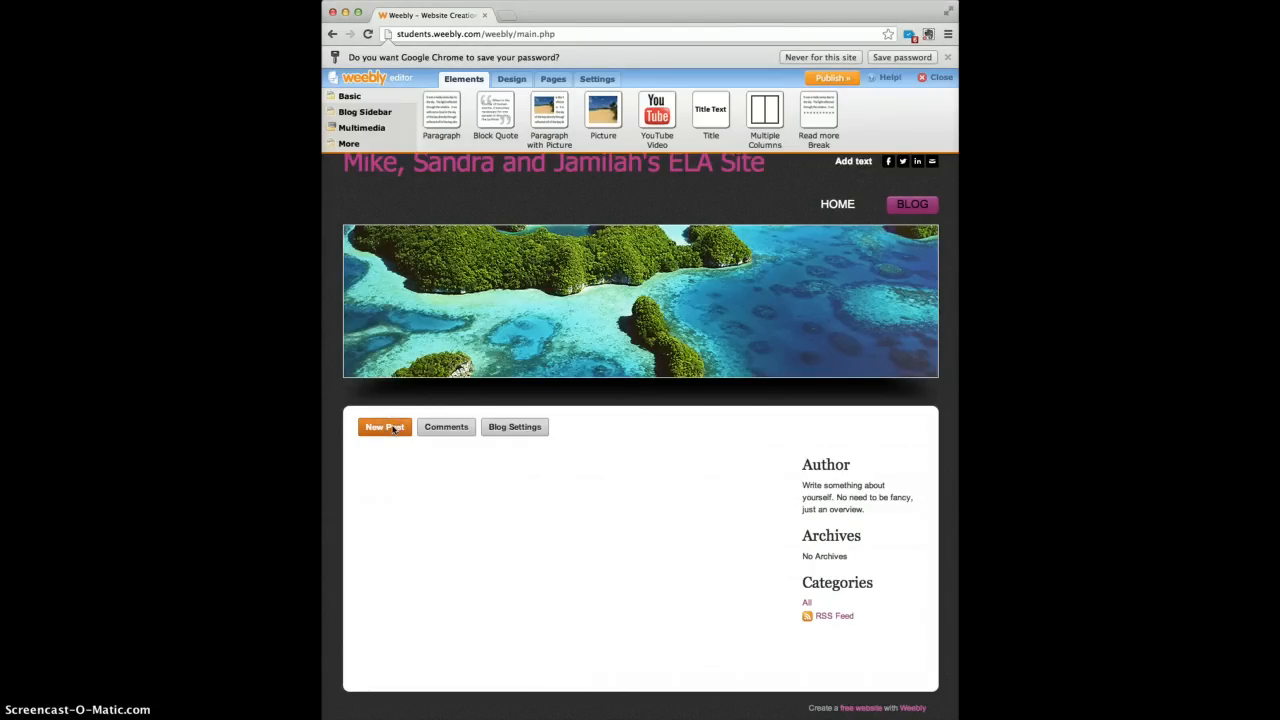
pyautogui.click(393, 428)
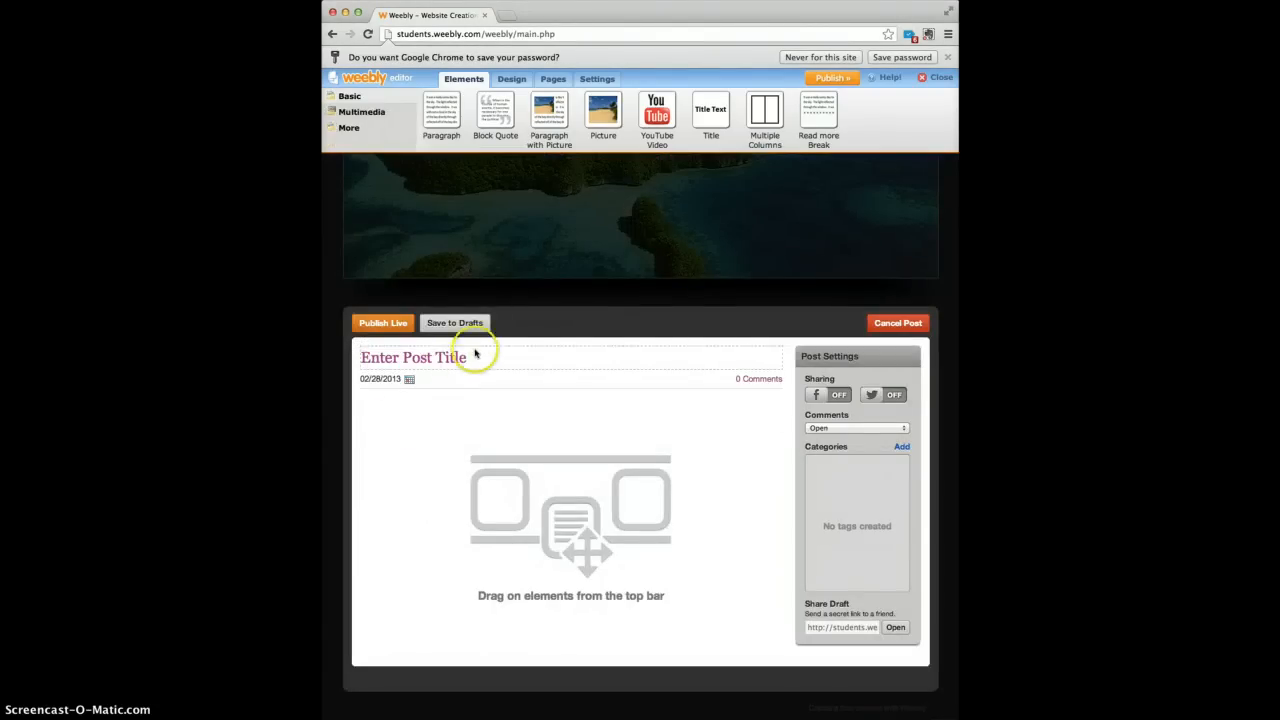
# Title the post 'Analysis of Article's Title', replacing the 'Blog Post One:' prefix.
pyautogui.click(475, 353)
pyautogui.write('Blog Post ONE')
pyautogui.press('BackSpace')
pyautogui.press('BackSpace')
pyautogui.write('ne')
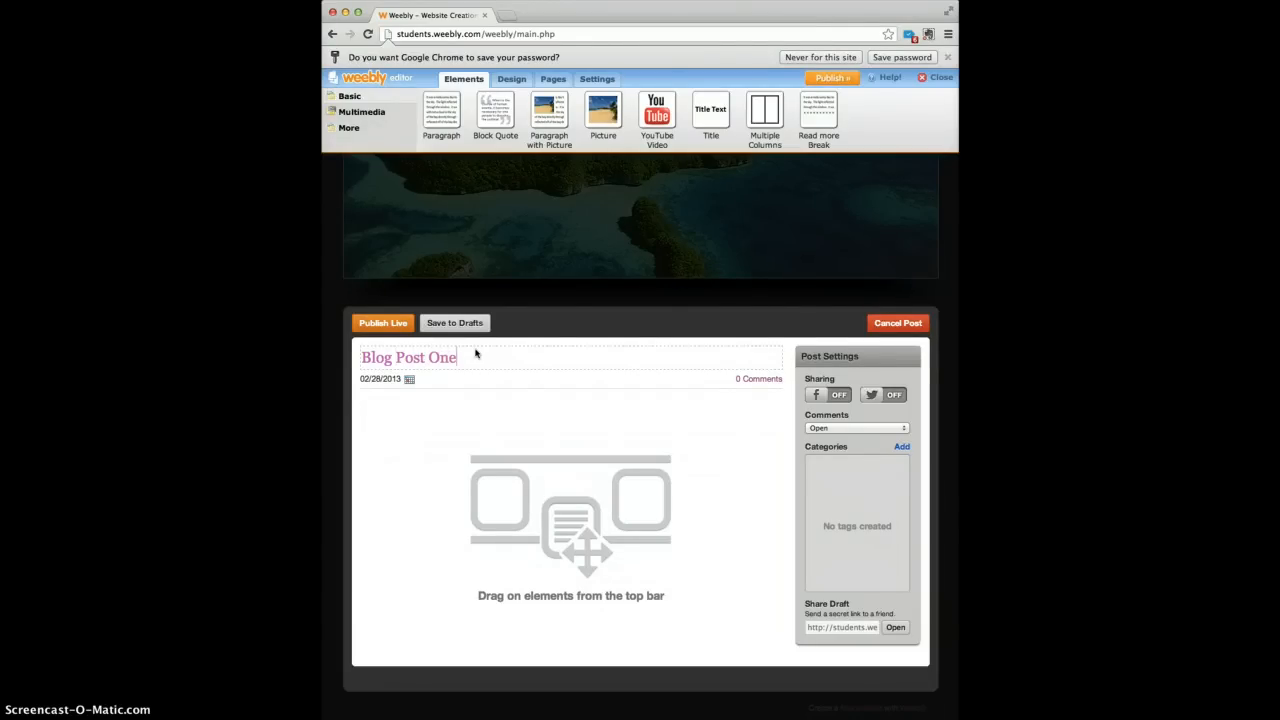
pyautogui.write(": Article's Title")
pyautogui.click(458, 358)
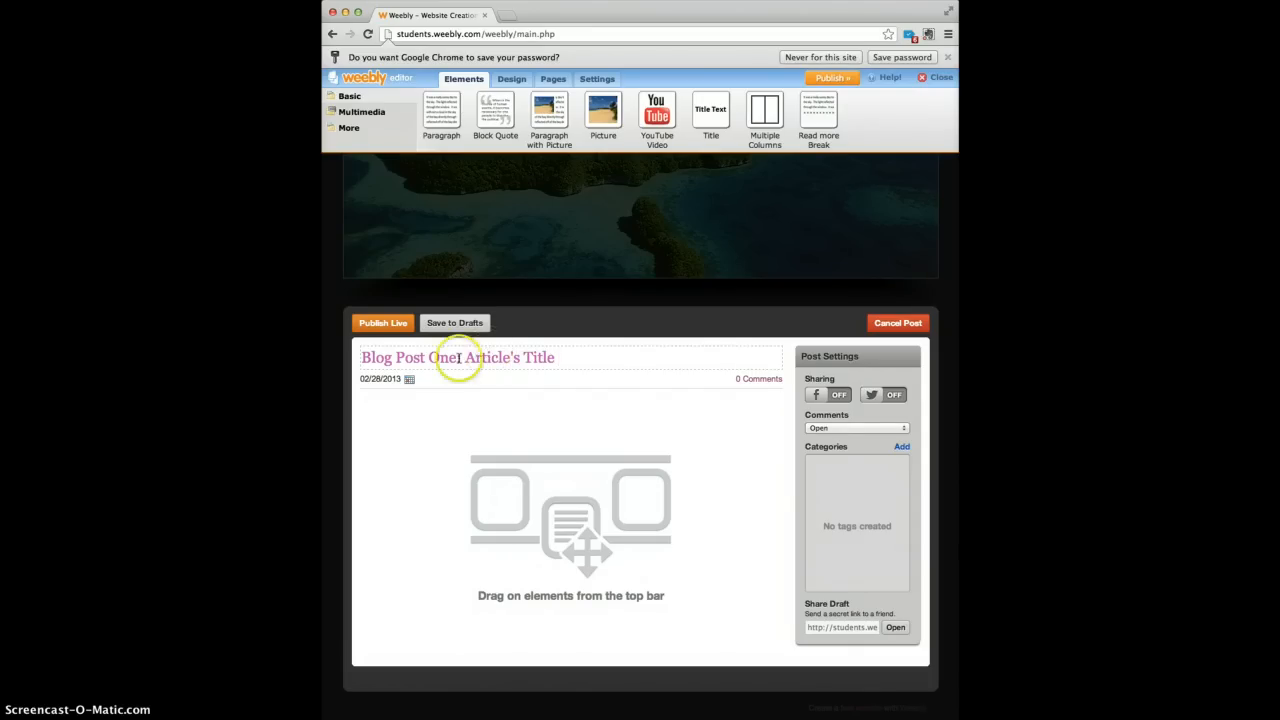
pyautogui.moveTo(458, 358); pyautogui.dragTo(362, 362)
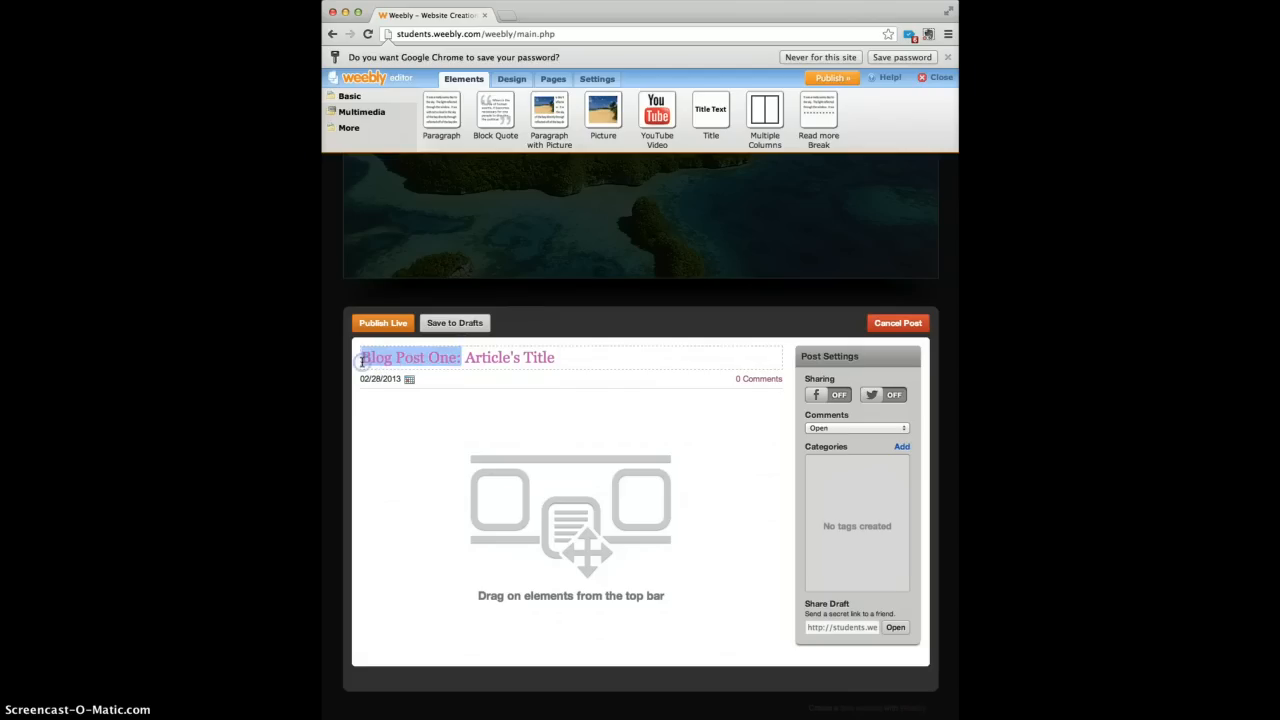
pyautogui.write('Analysis')
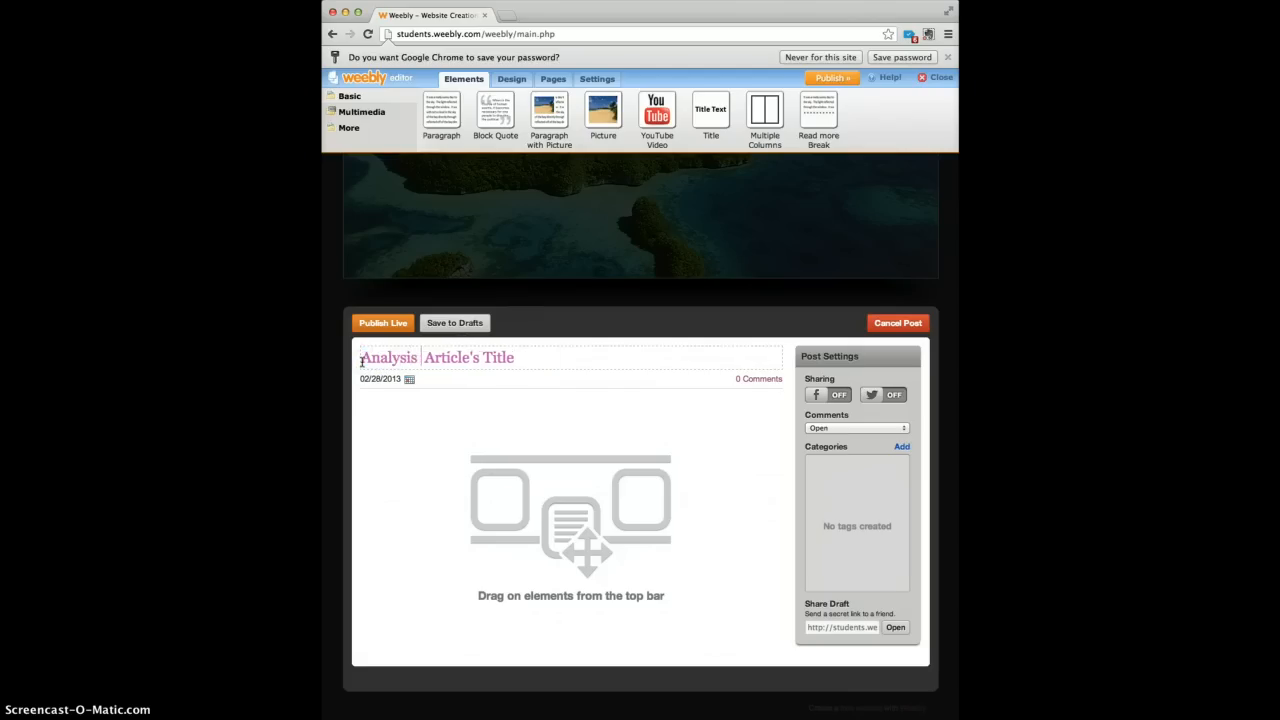
pyautogui.write(' of')
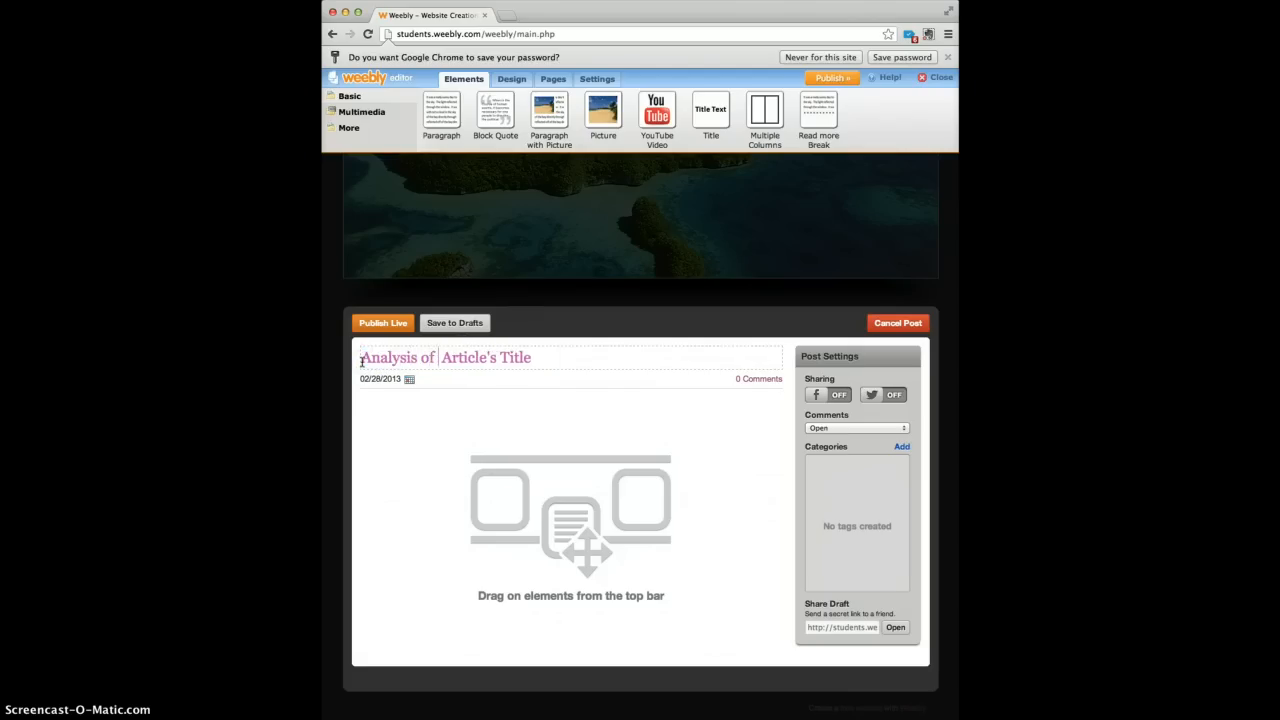
pyautogui.click(530, 350)
# Add a paragraph block to the post body containing 'Test test test test.'.
pyautogui.moveTo(443, 111); pyautogui.dragTo(394, 429)
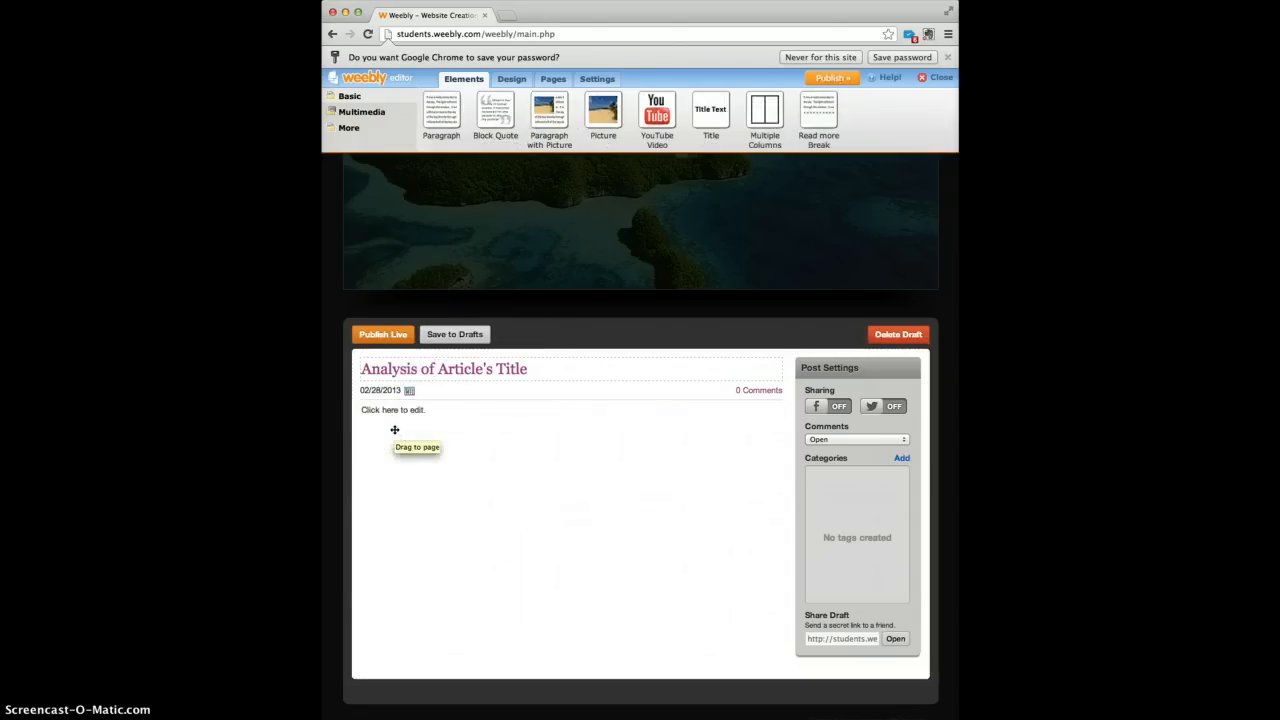
pyautogui.click(427, 412)
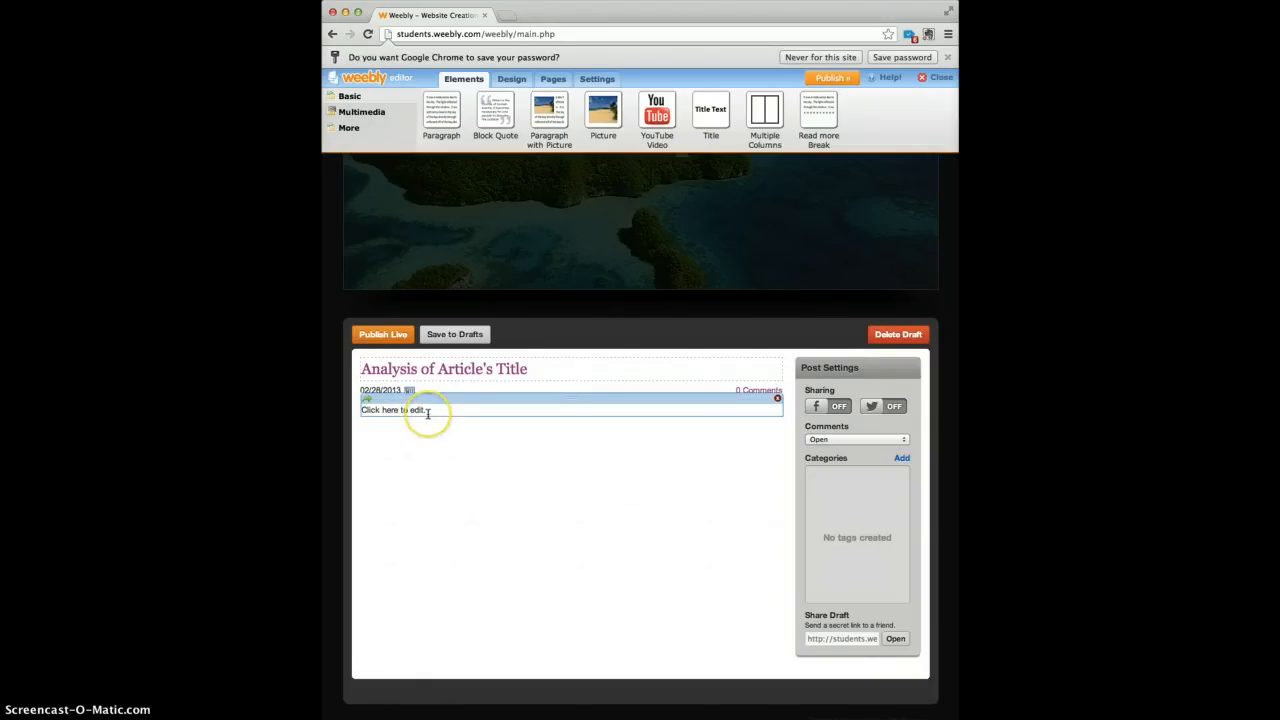
pyautogui.write('Test ')
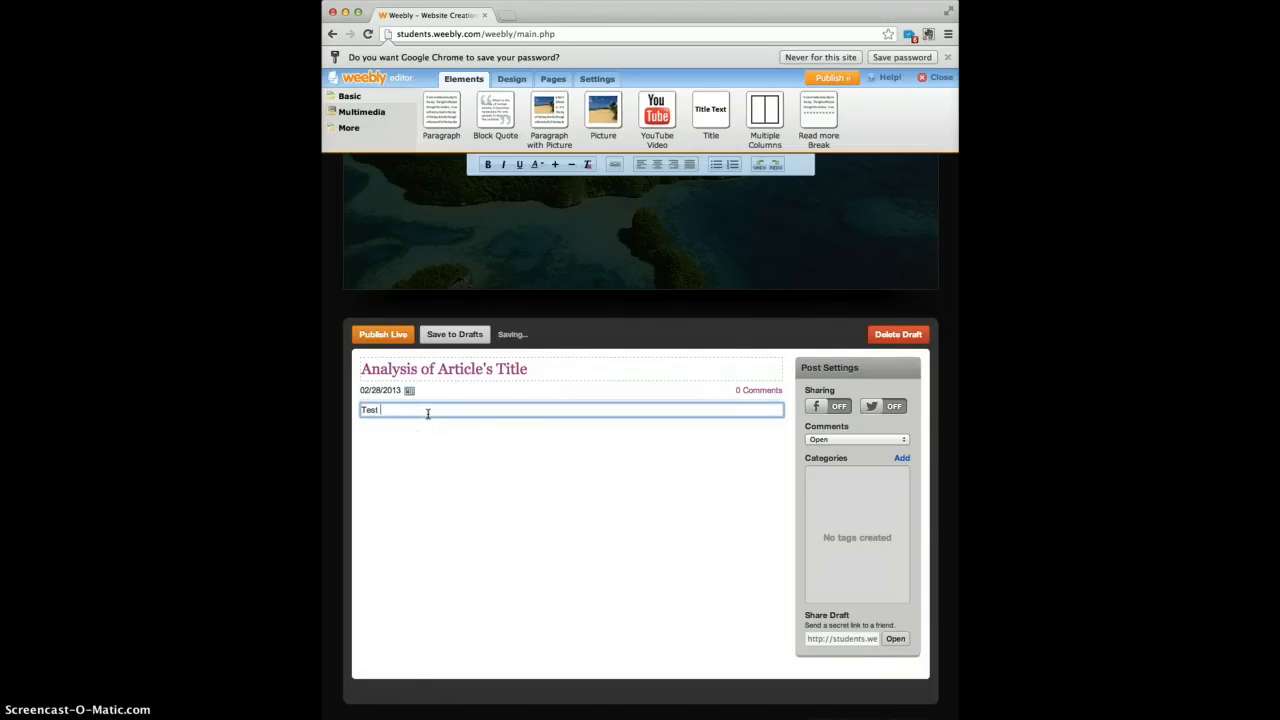
pyautogui.write('test test test.')
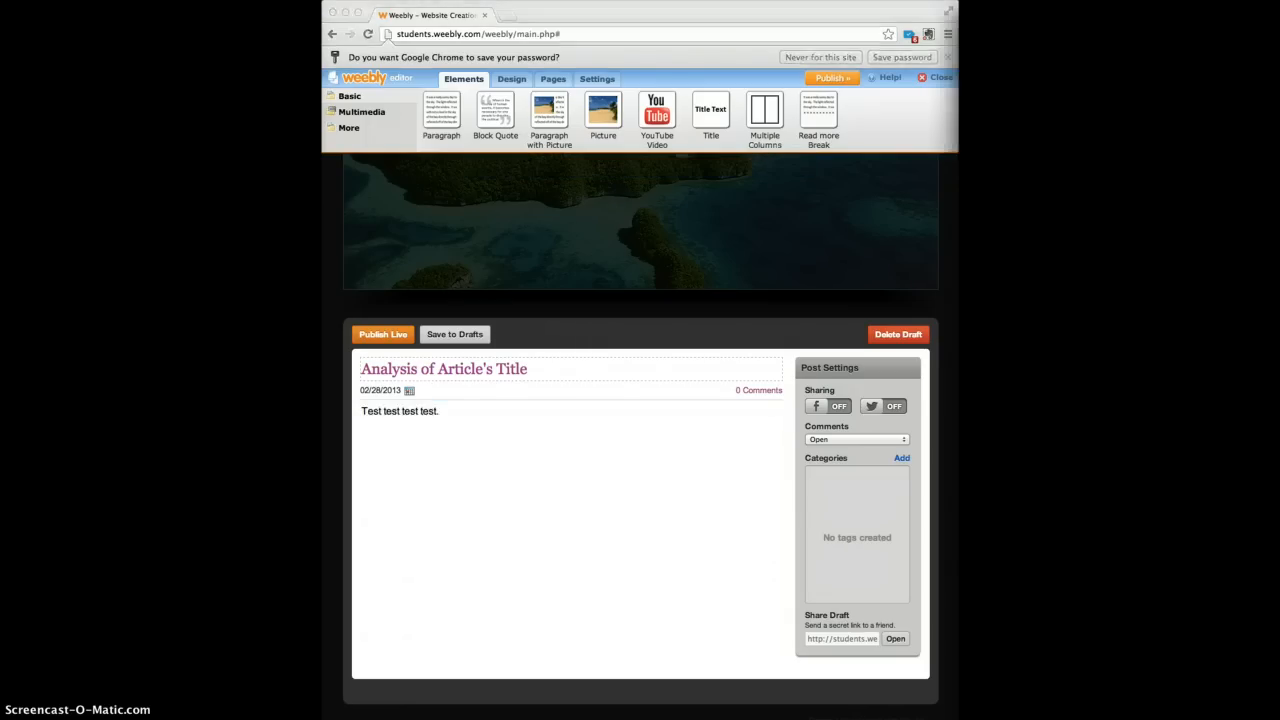
pyautogui.click(458, 419)
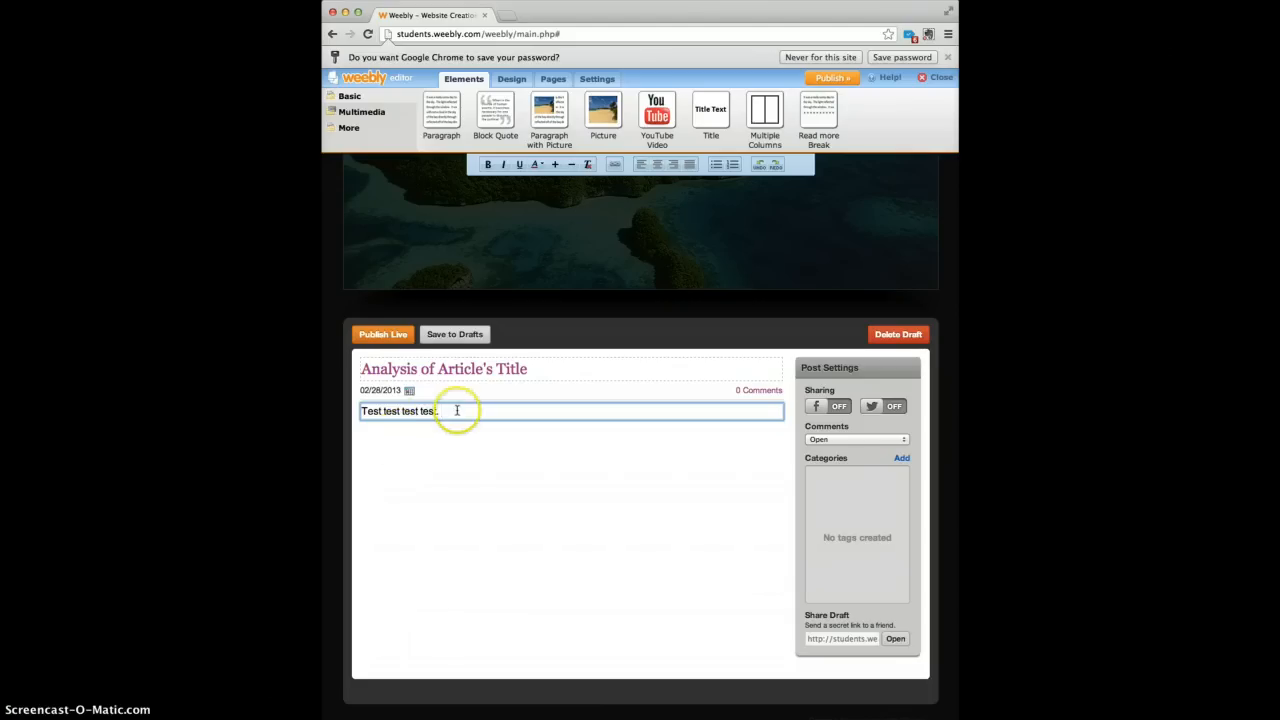
# Try center alignment, bold and red on the sentence, reverting to left-aligned plain black.
pyautogui.moveTo(456, 410); pyautogui.dragTo(365, 411)
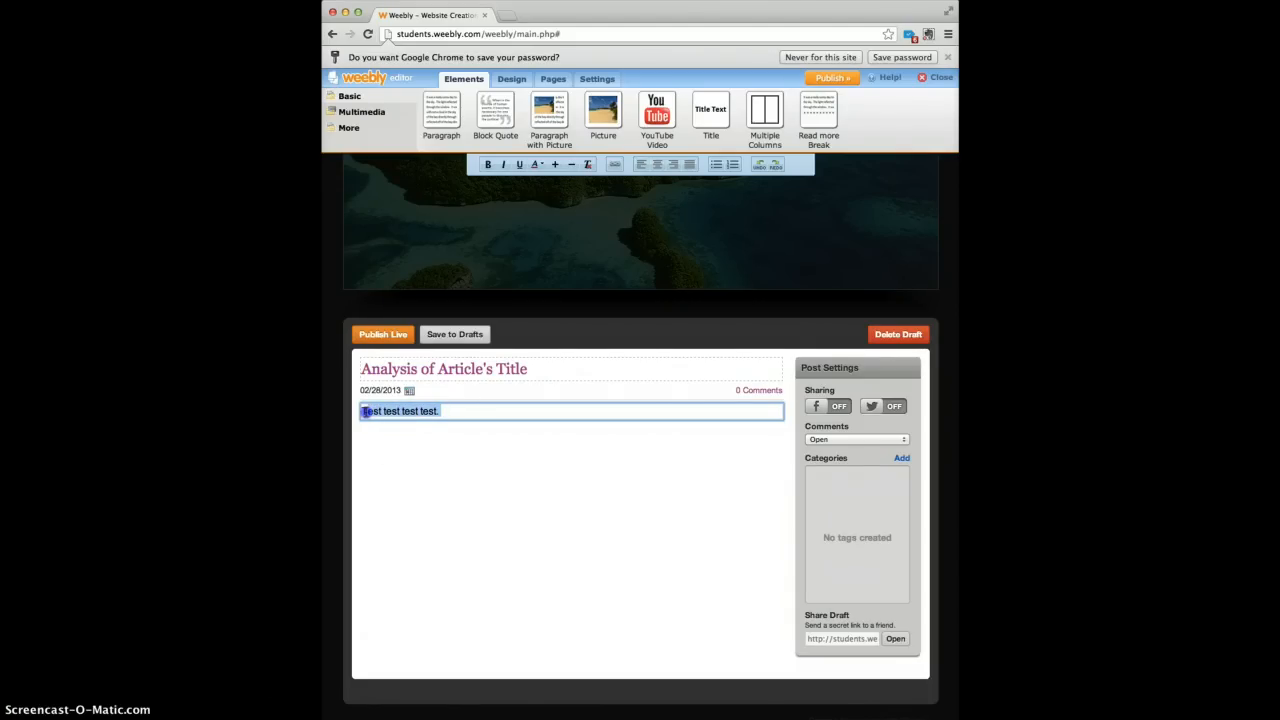
pyautogui.click(659, 165)
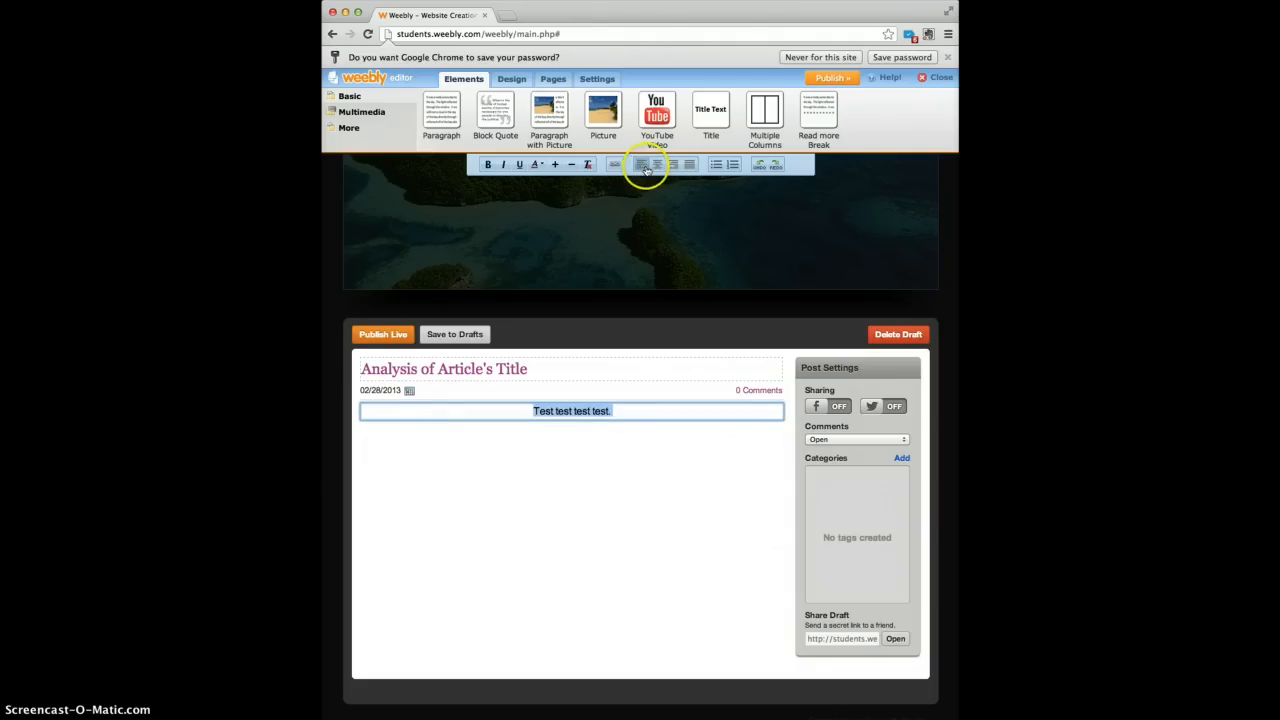
pyautogui.click(643, 166)
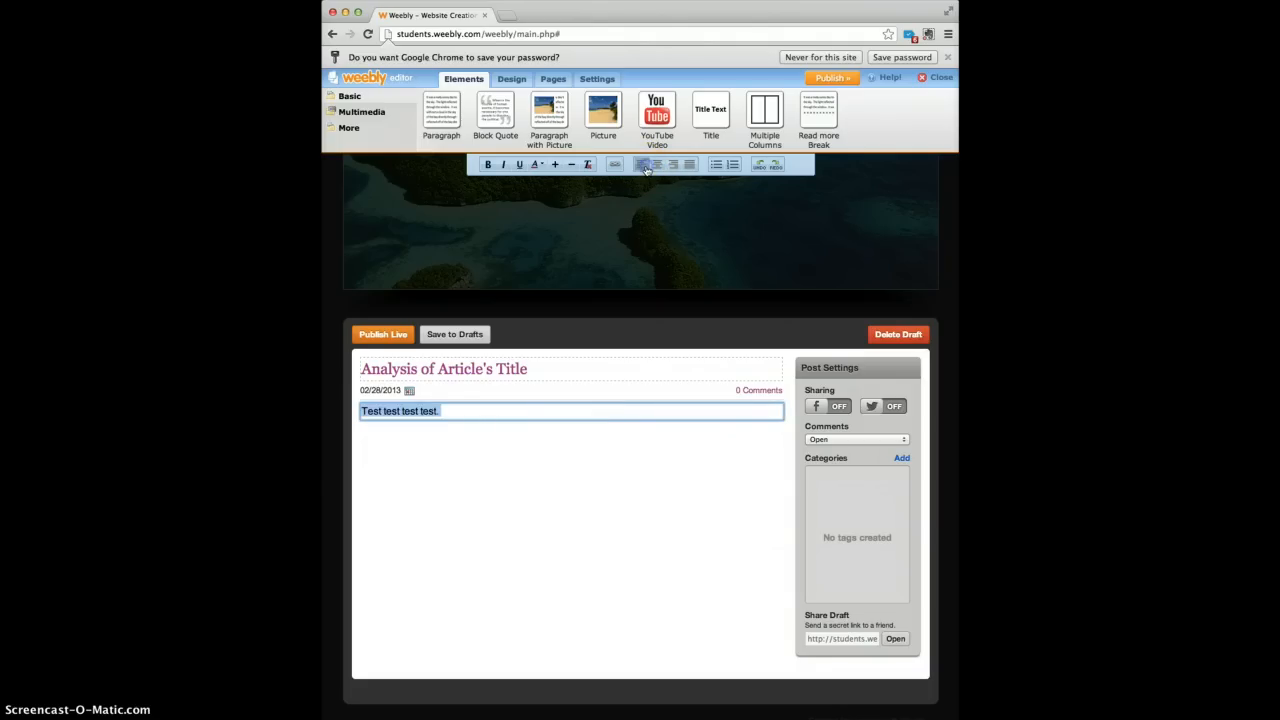
pyautogui.click(491, 166)
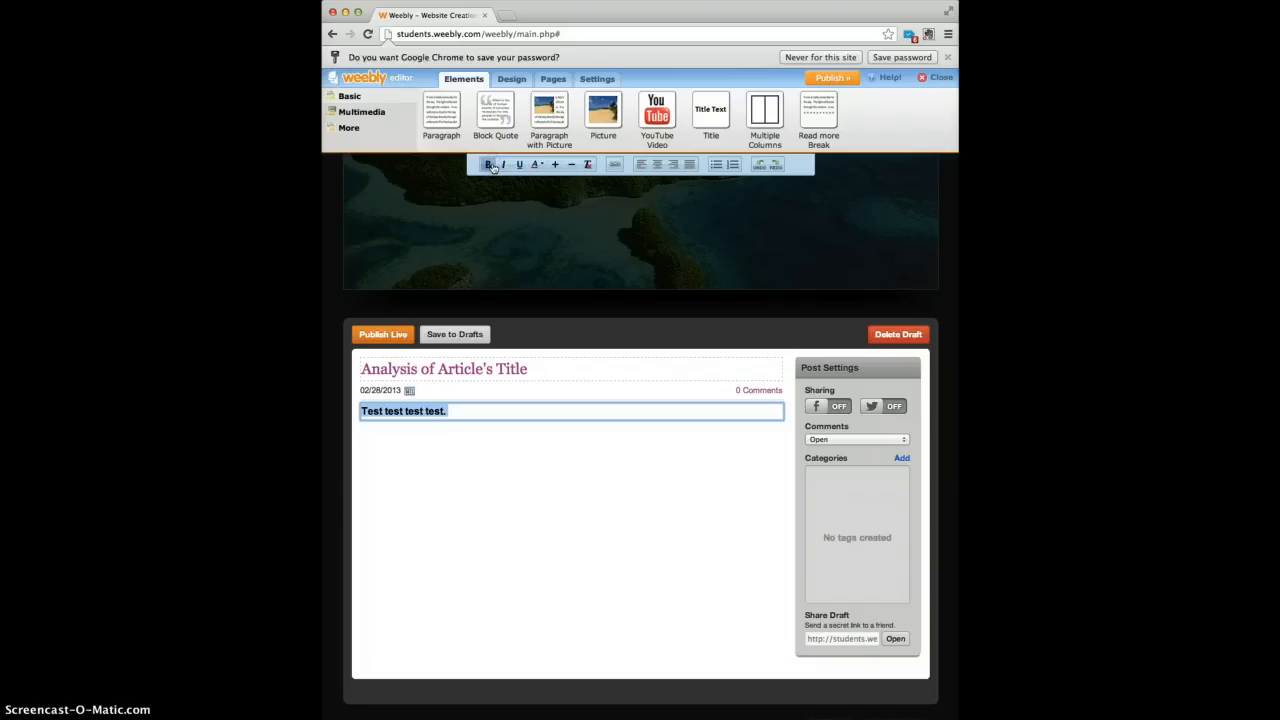
pyautogui.click(491, 166)
pyautogui.click(545, 168)
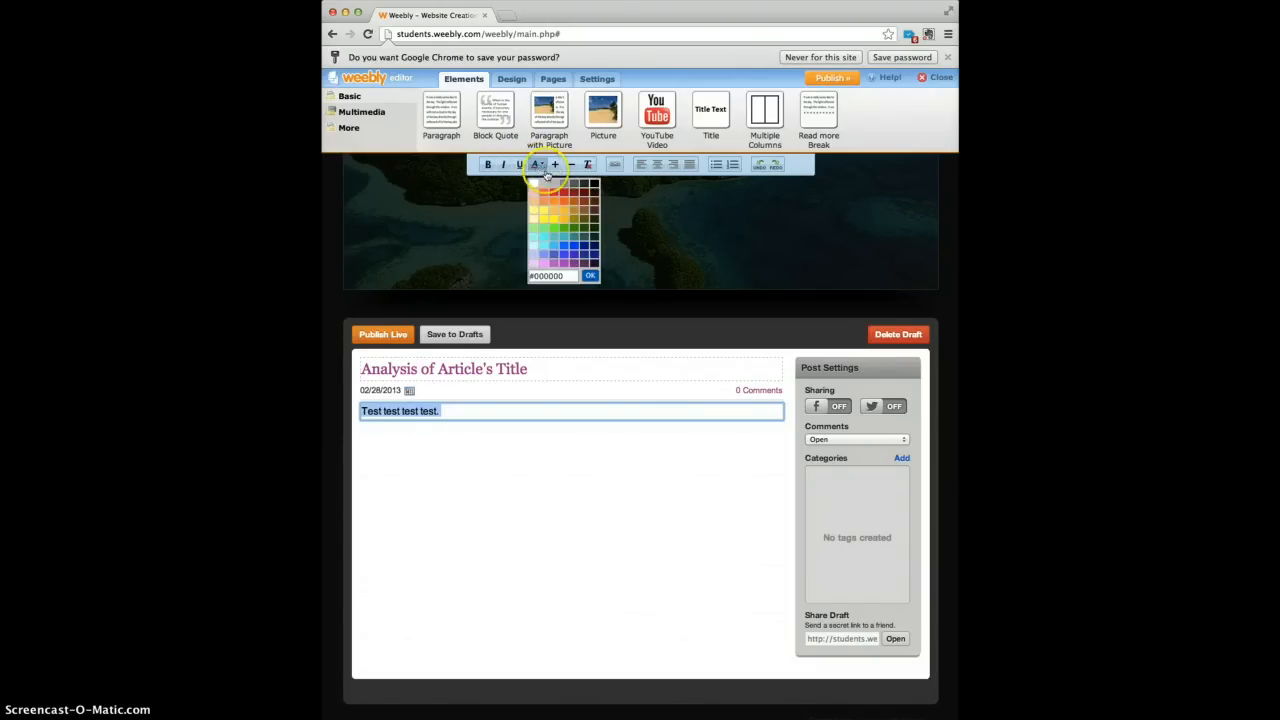
pyautogui.click(594, 188)
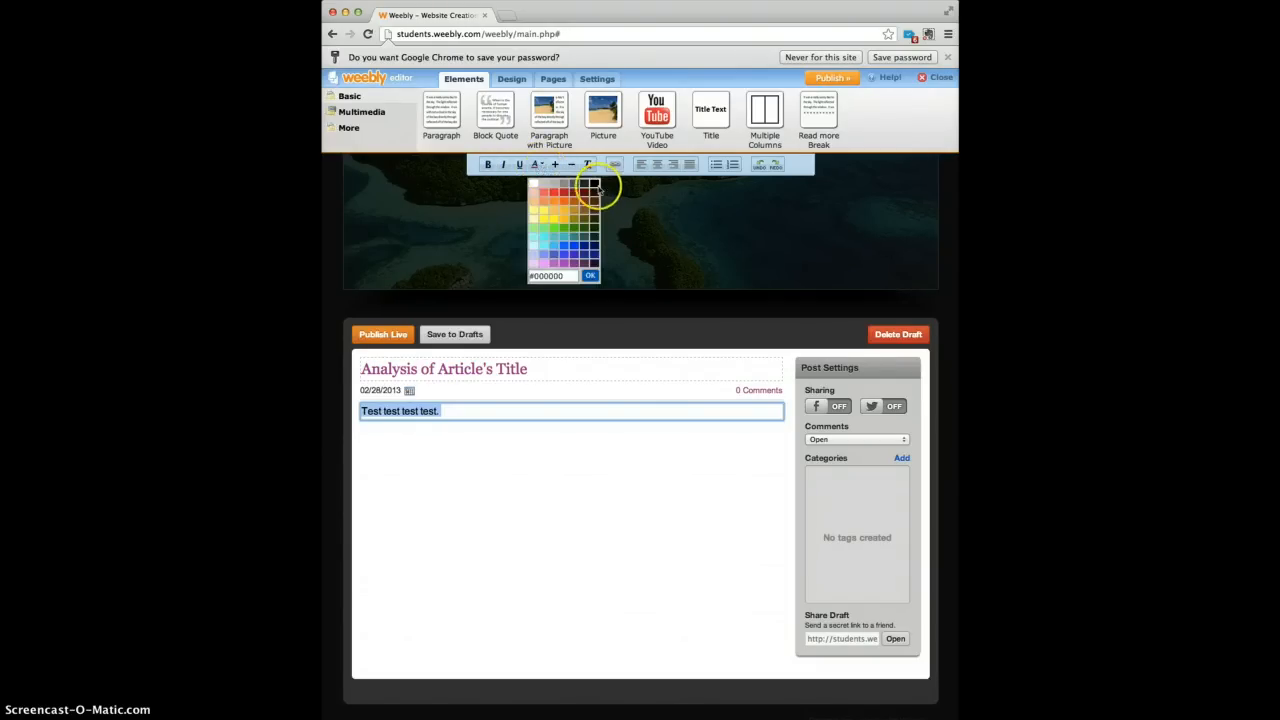
pyautogui.click(540, 165)
pyautogui.click(556, 195)
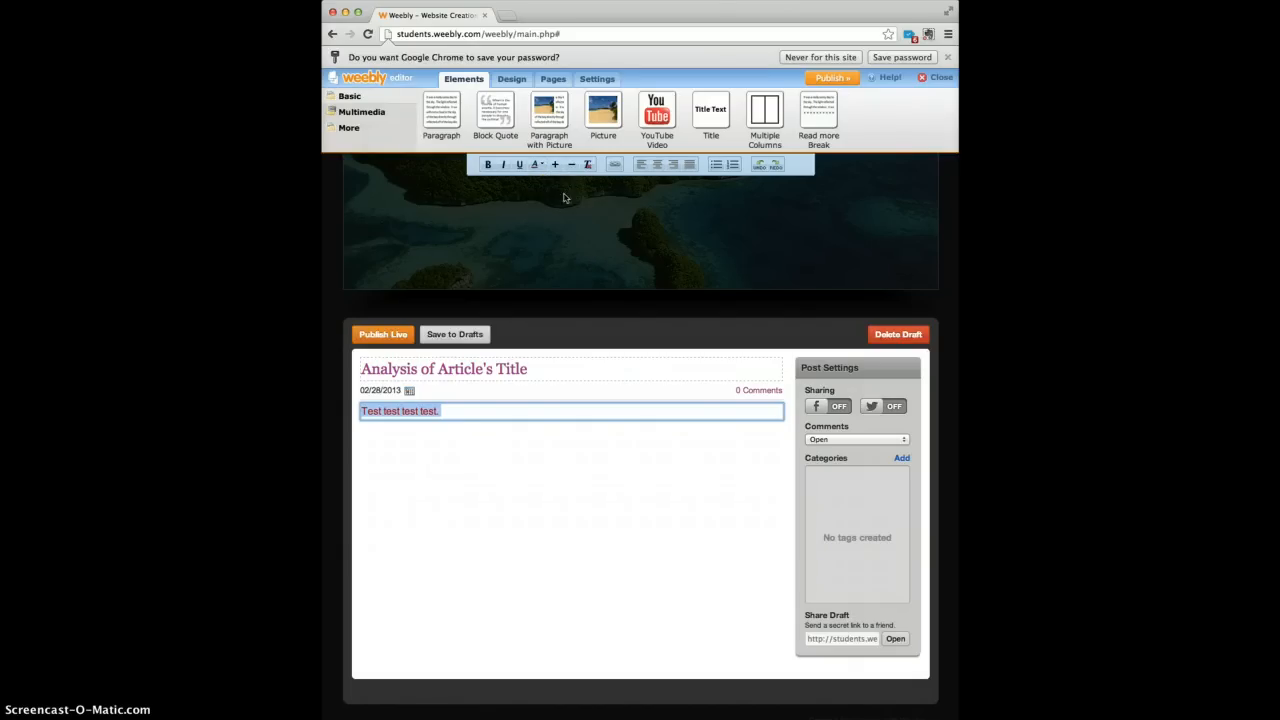
pyautogui.click(540, 166)
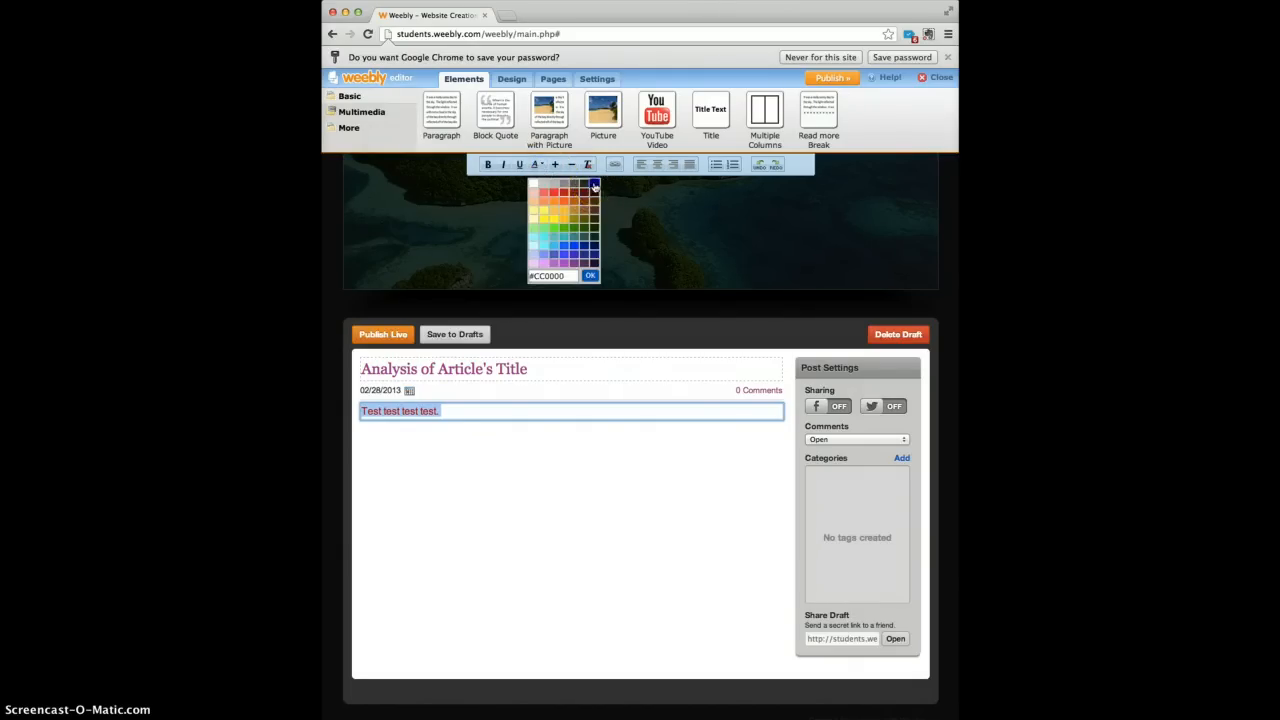
pyautogui.click(594, 184)
# Enlarge the sentence's font three steps and shrink it two, leaving it one size larger.
pyautogui.click(556, 166)
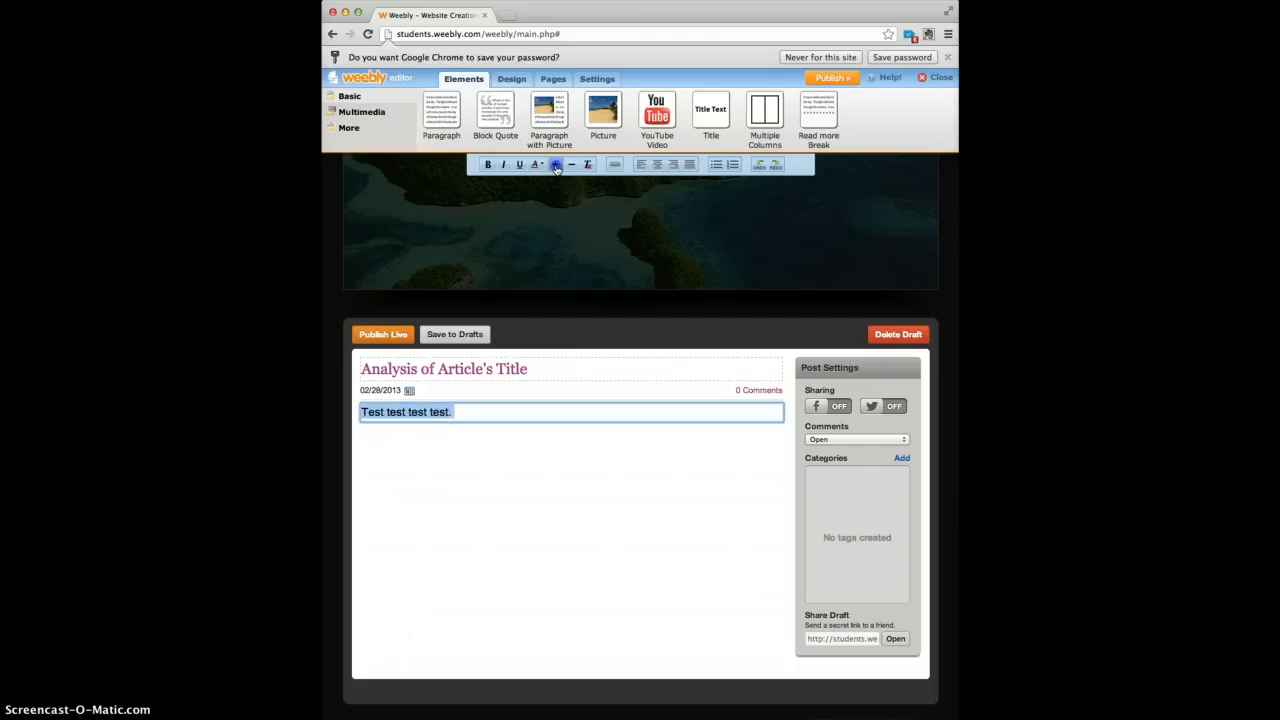
pyautogui.click(556, 166)
pyautogui.click(556, 166)
pyautogui.click(568, 166)
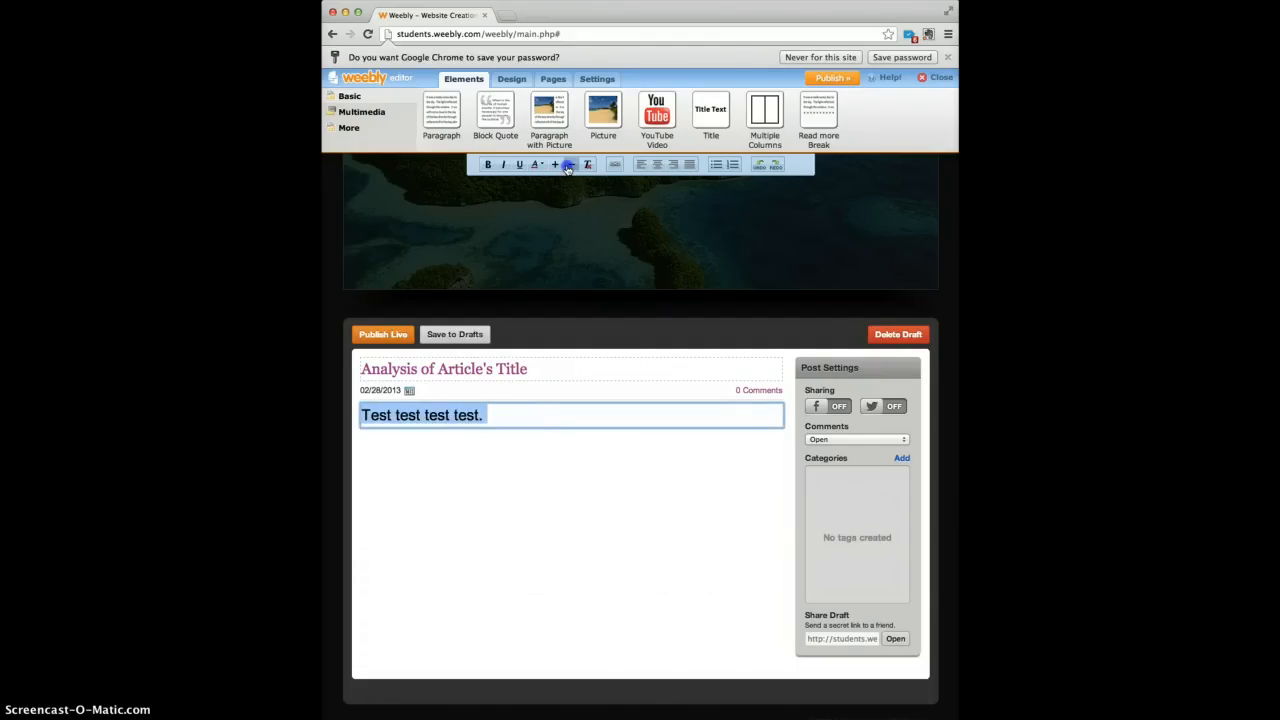
pyautogui.click(568, 166)
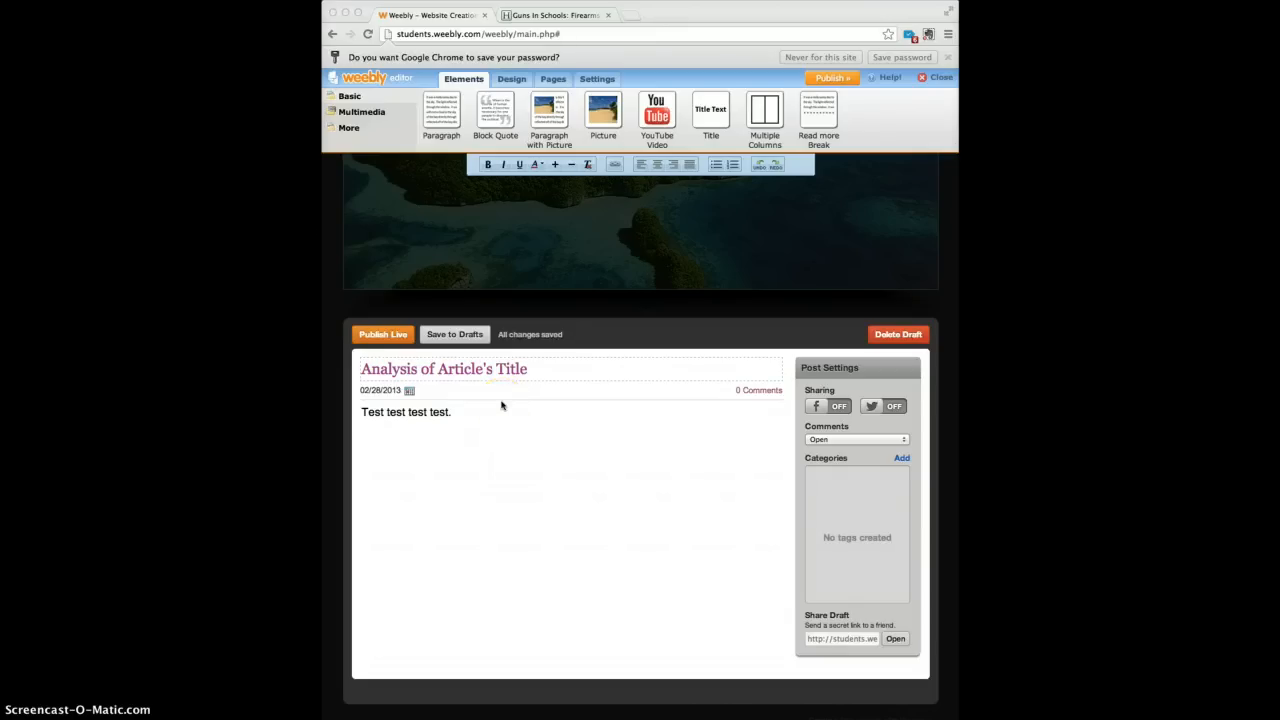
# Add a 'Guns in Schools' line above the test sentence, matching the HuffPost article title.
pyautogui.click(457, 410)
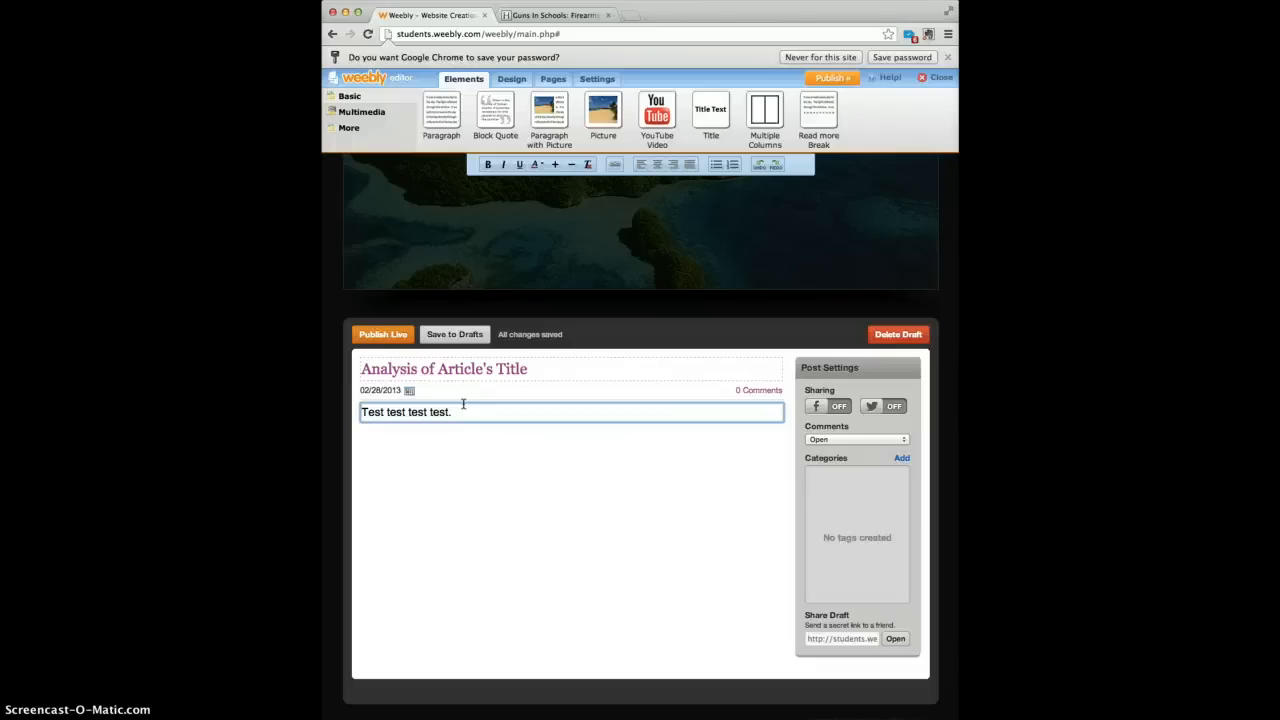
pyautogui.press('Return')
pyautogui.write('Title')
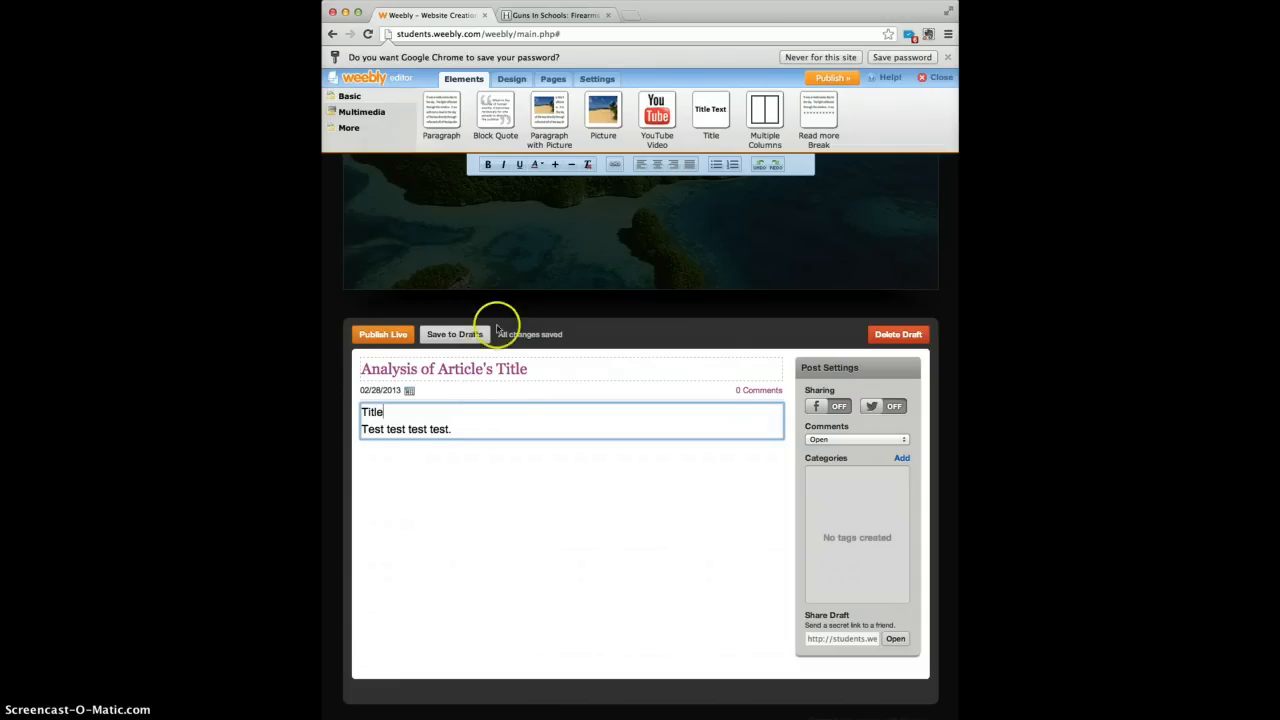
pyautogui.click(538, 16)
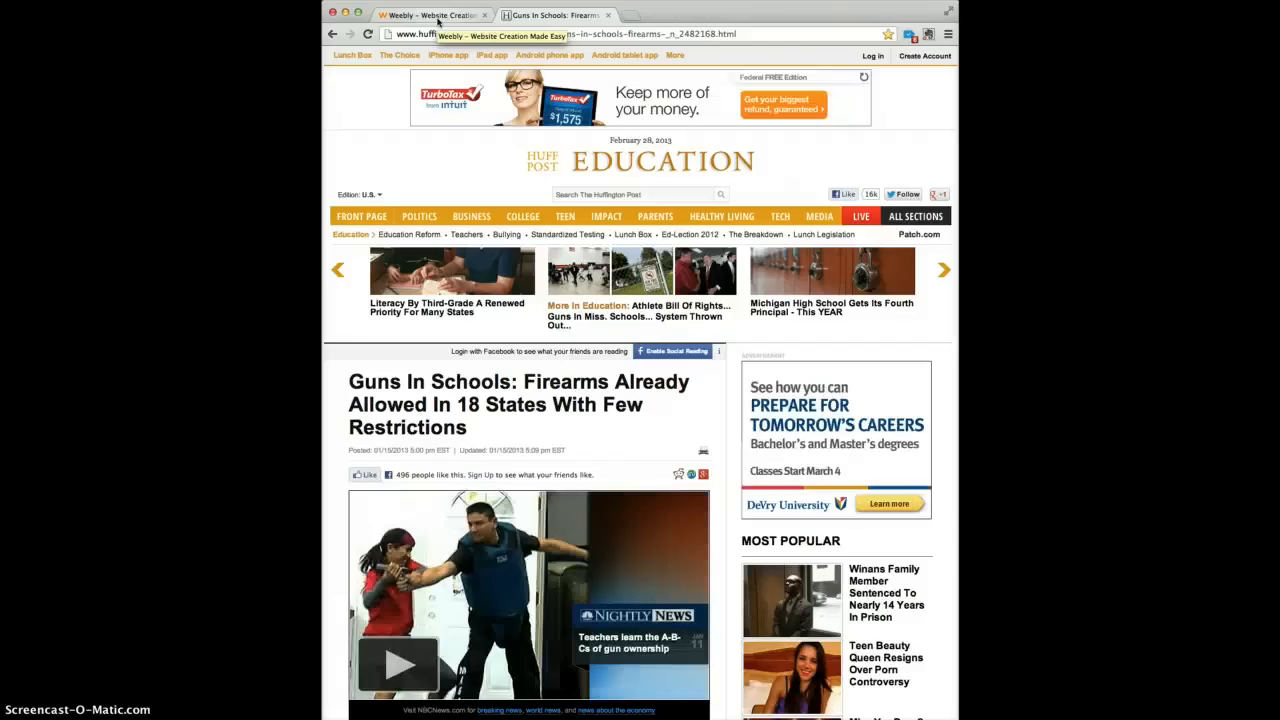
pyautogui.click(437, 17)
pyautogui.click(395, 410)
pyautogui.moveTo(395, 410); pyautogui.dragTo(360, 411)
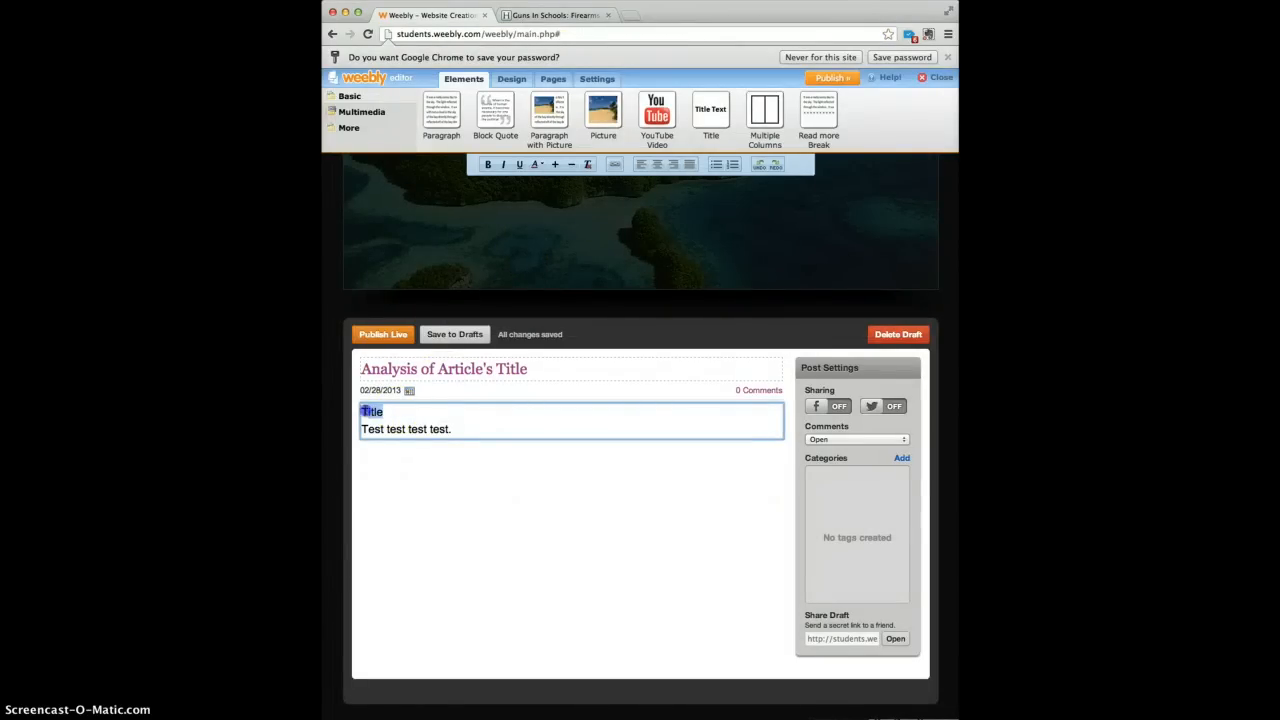
pyautogui.write('Guns in Schools')
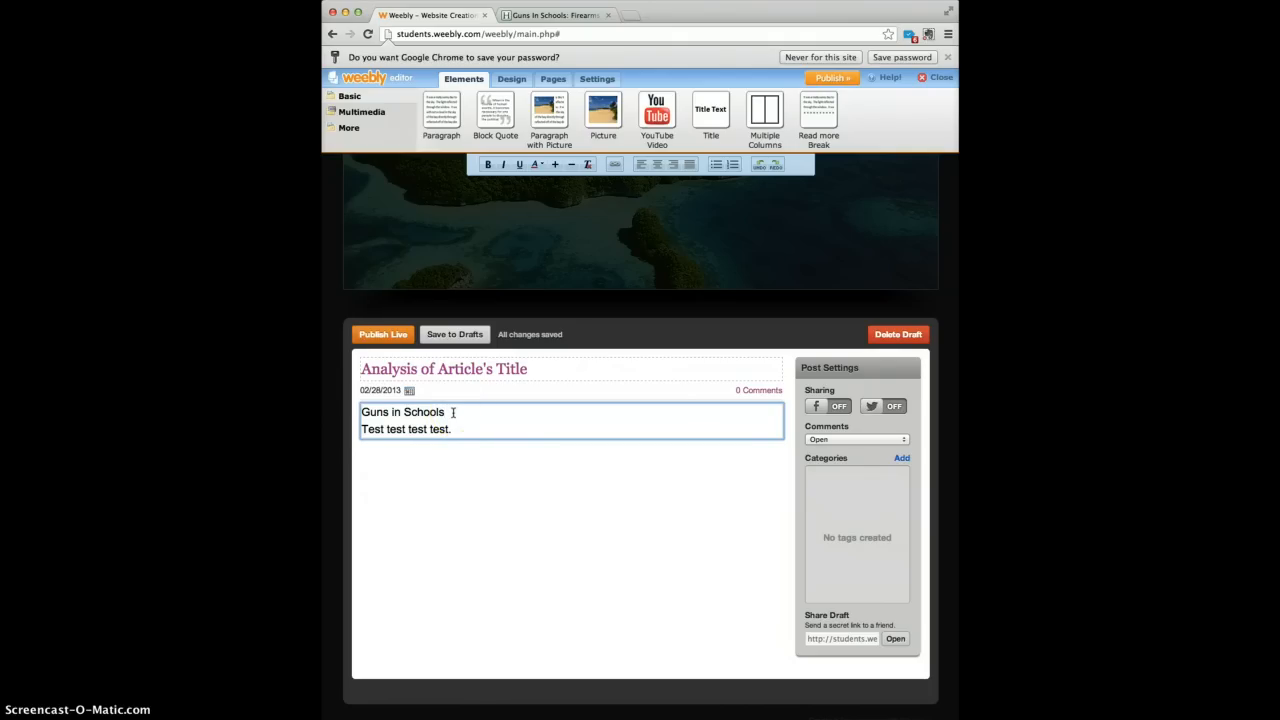
pyautogui.moveTo(452, 412); pyautogui.dragTo(366, 412)
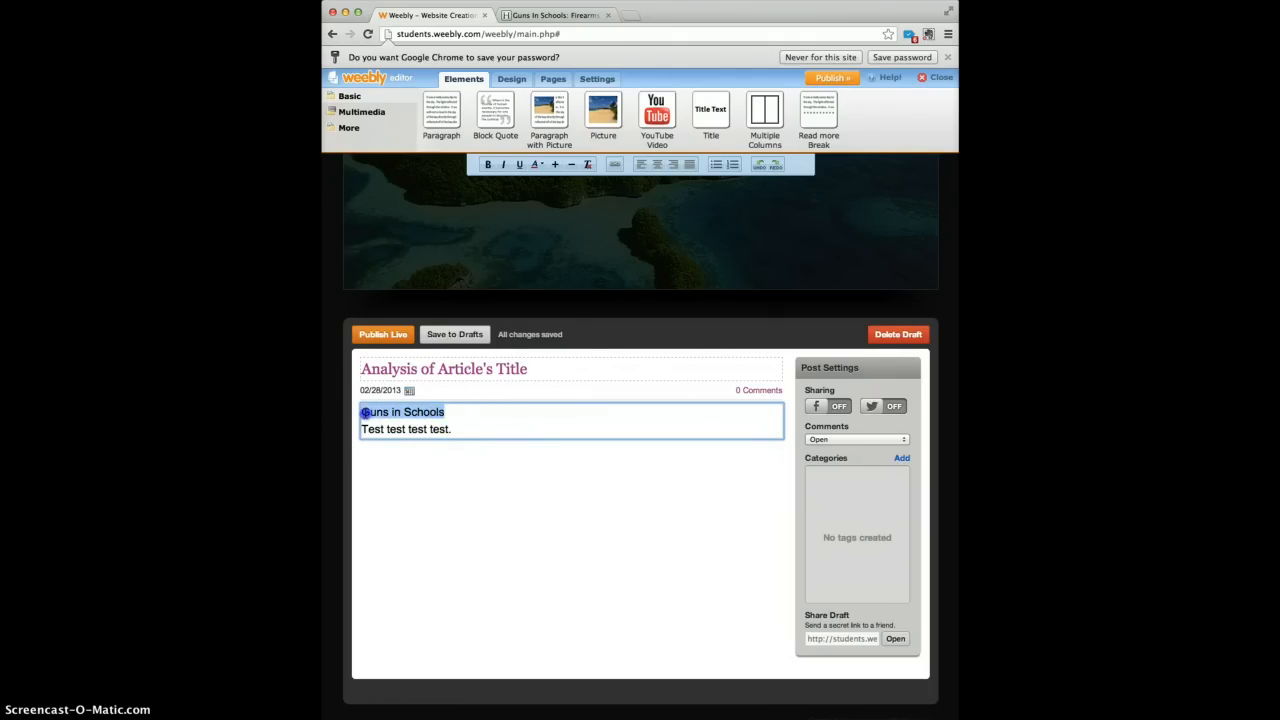
# Copy the HuffPost article's web address and select the Guns in Schools line for linking.
pyautogui.click(572, 10)
pyautogui.click(605, 34)
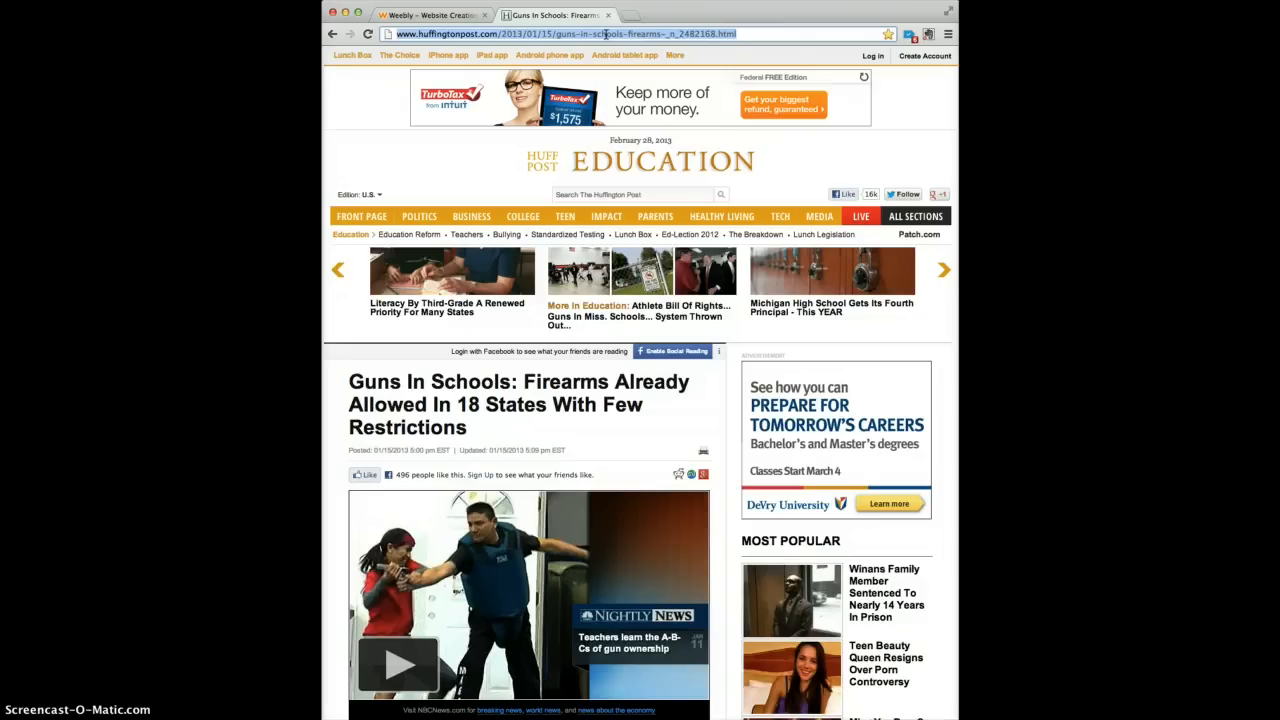
pyautogui.click(452, 18)
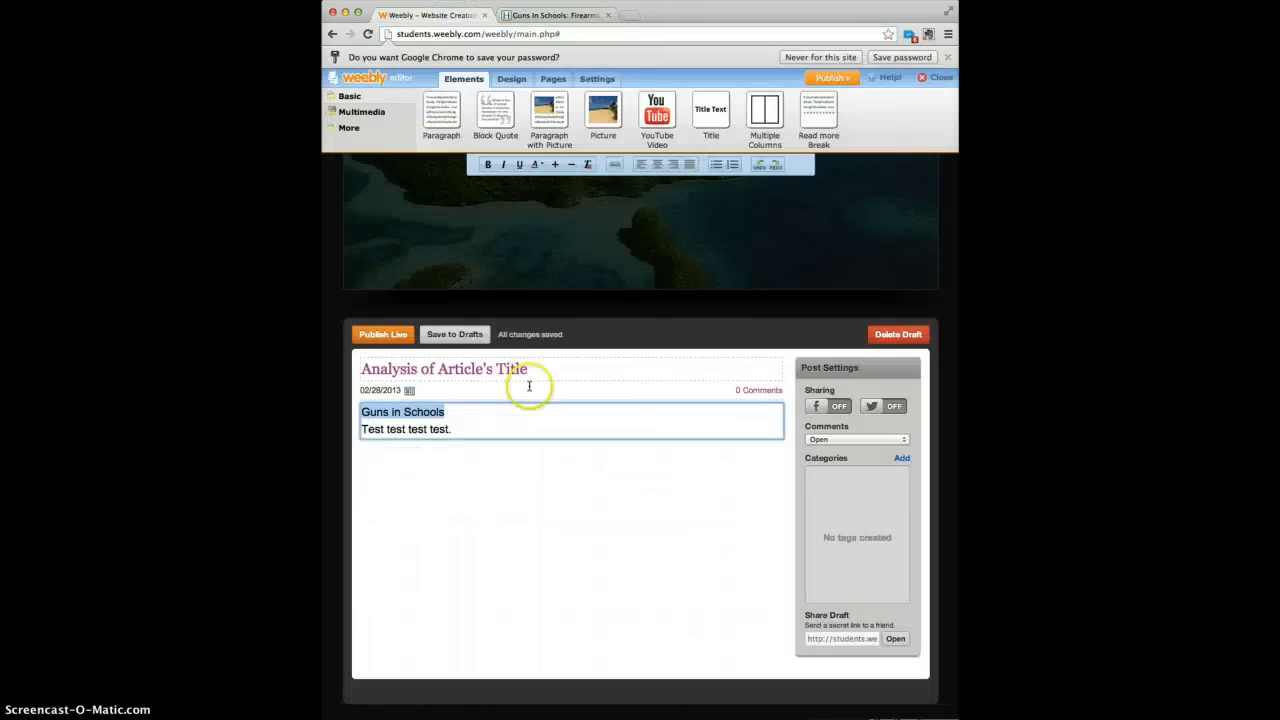
pyautogui.click(461, 412)
pyautogui.moveTo(461, 412); pyautogui.dragTo(361, 412)
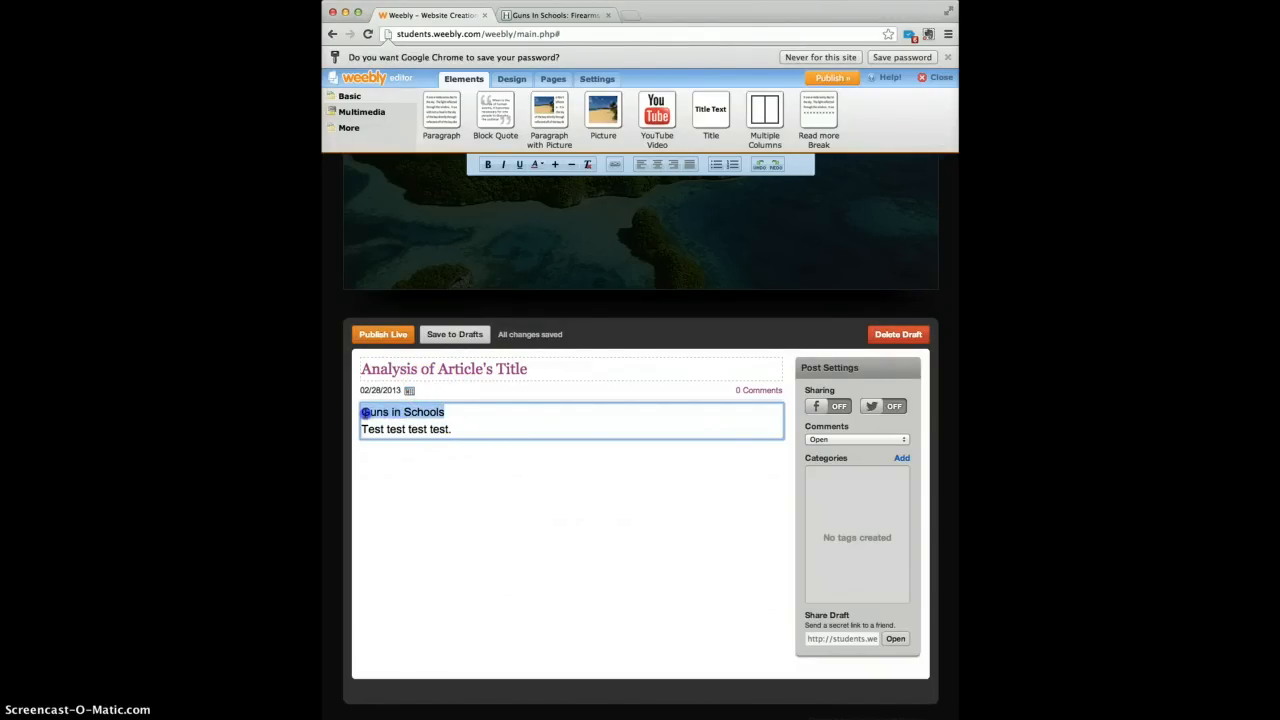
pyautogui.click(615, 242)
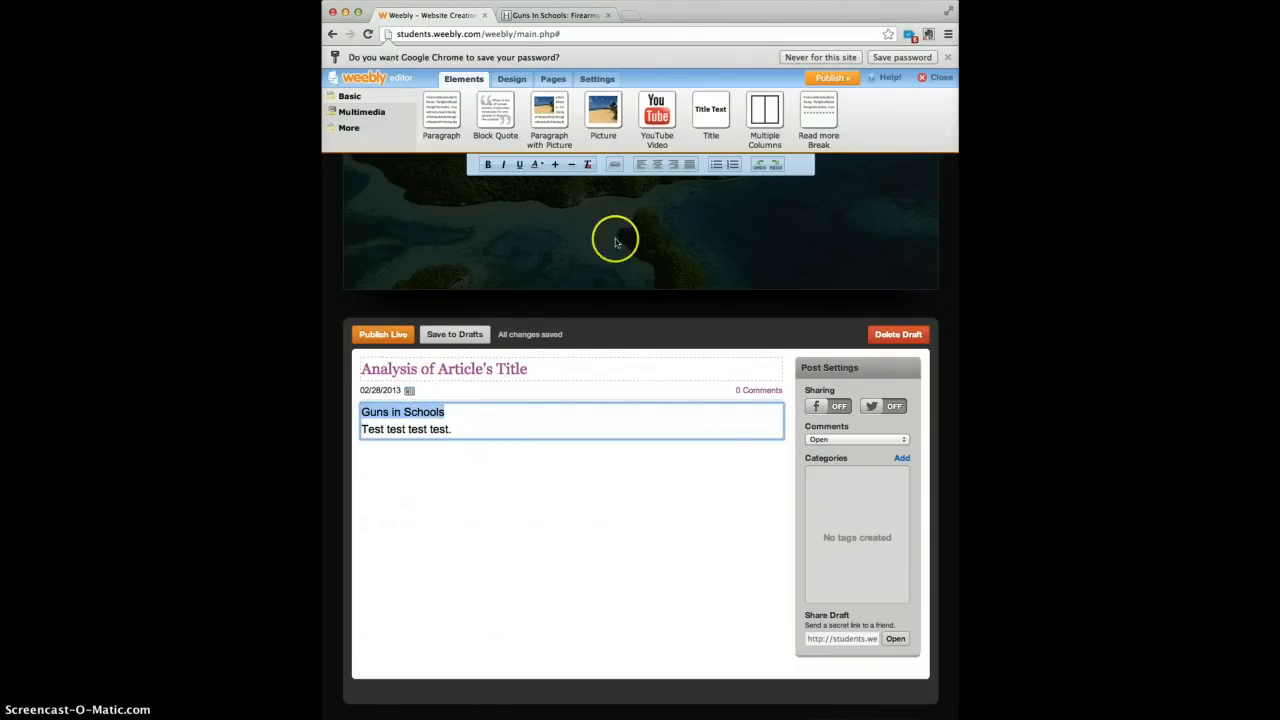
# Link the 'Guns in Schools' line to the Huffington Post article's URL.
pyautogui.click(615, 165)
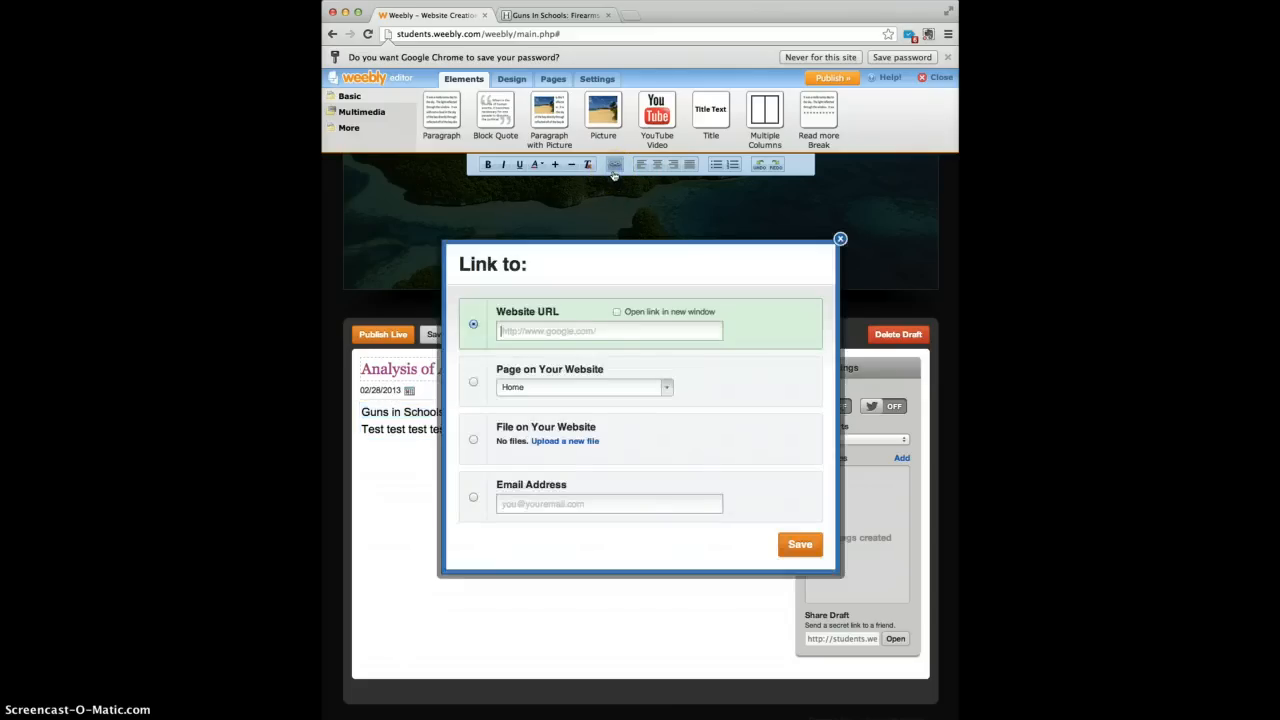
pyautogui.click(580, 330)
pyautogui.write('1/15/guns-in-schools-firearms-_n_2482168.html')
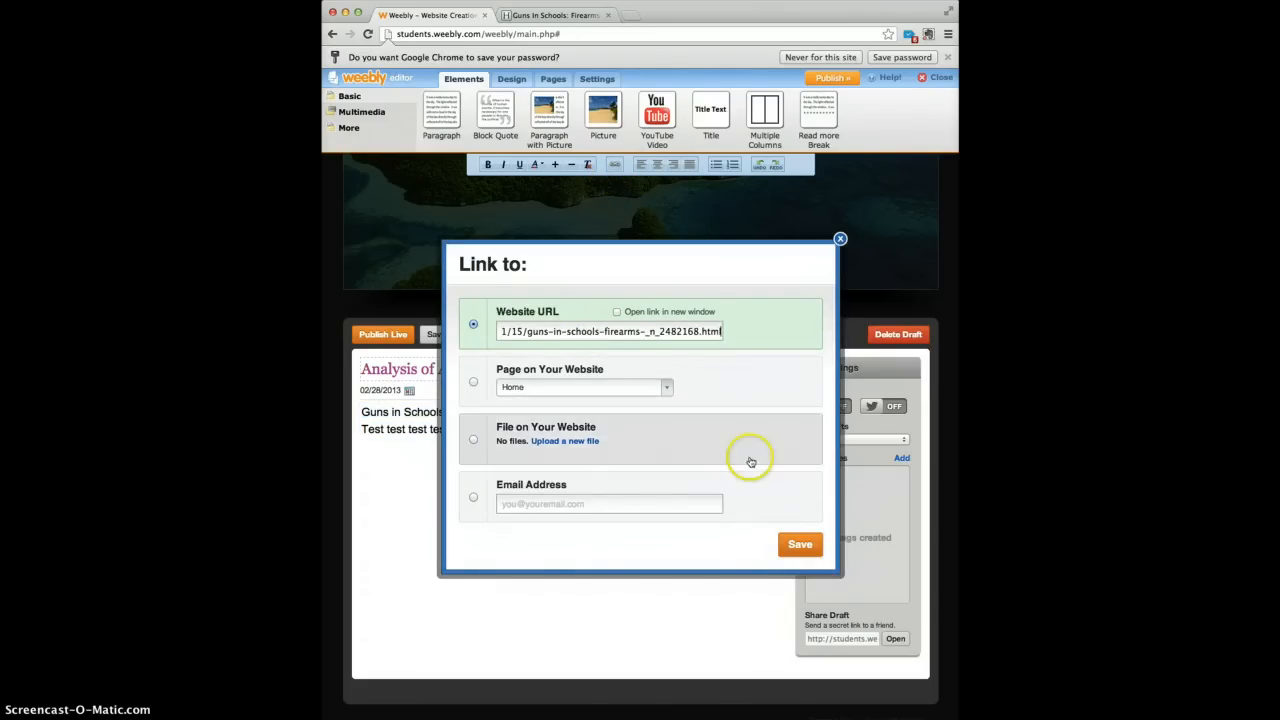
pyautogui.click(798, 545)
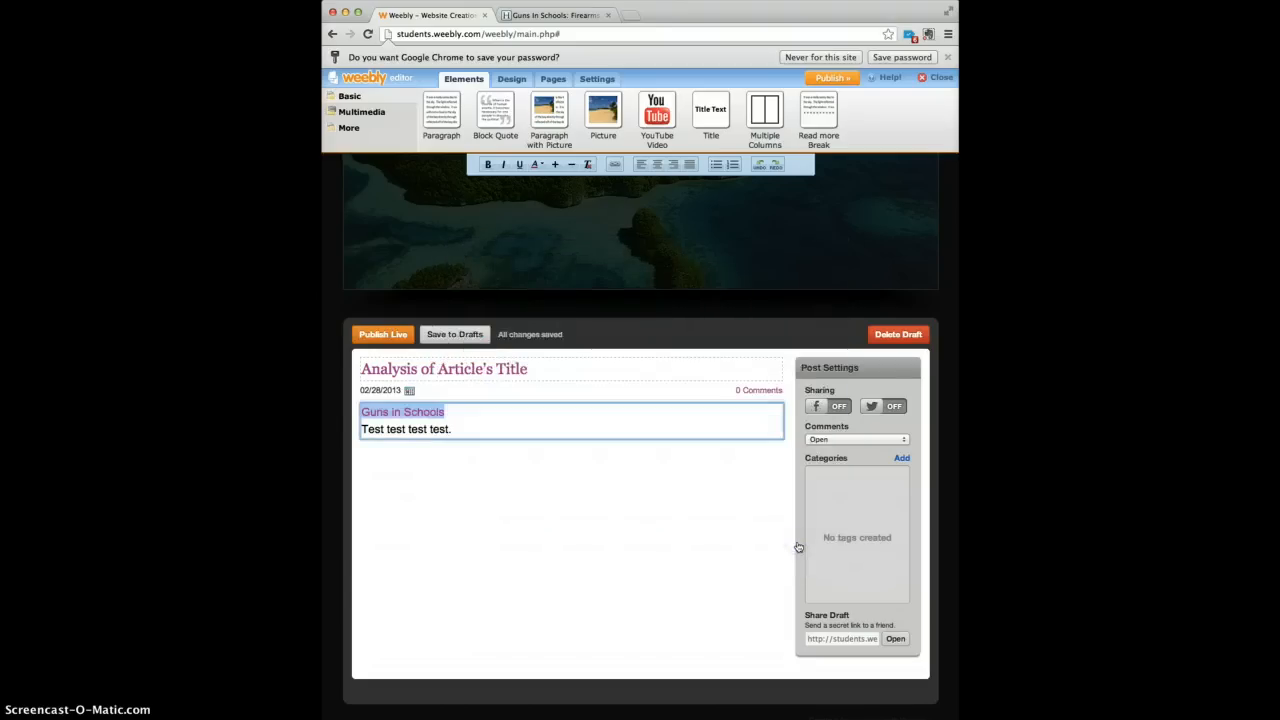
# Place the insertion point after the 'test.' sentence in the post body.
pyautogui.click(523, 424)
pyautogui.click(455, 411)
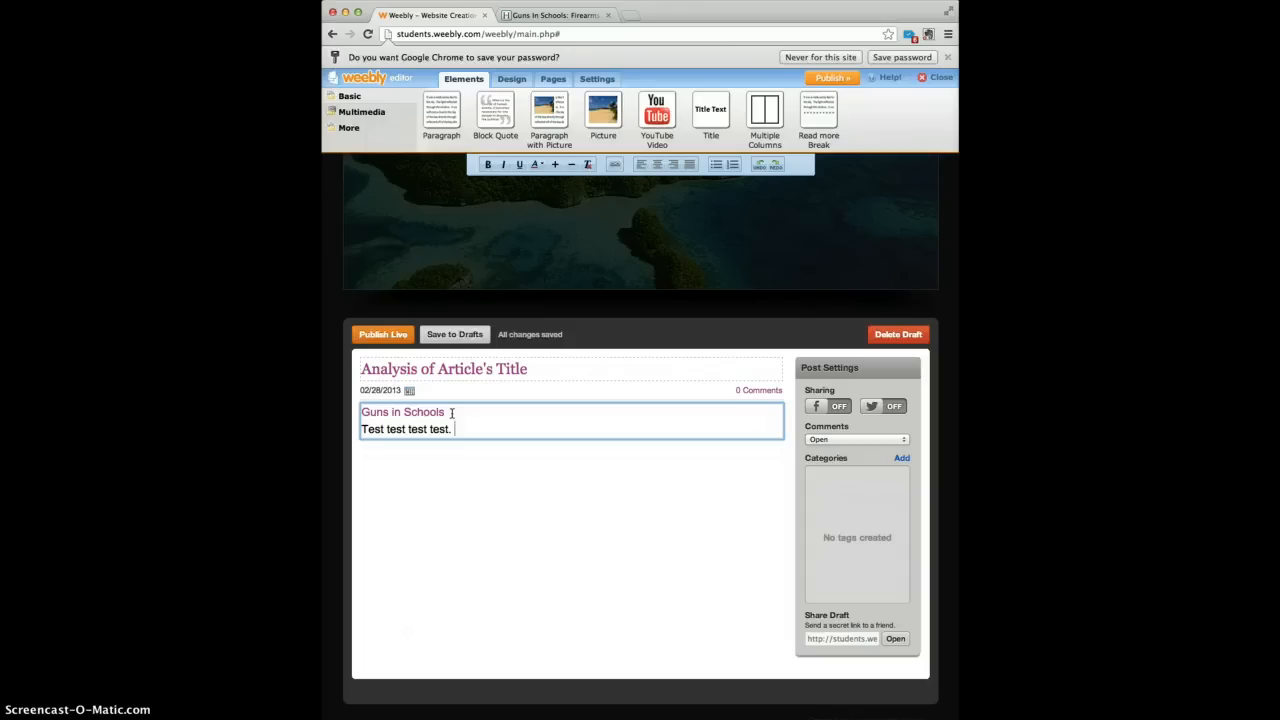
pyautogui.click(427, 412)
pyautogui.click(530, 429)
pyautogui.hotkey('alt', 'p')
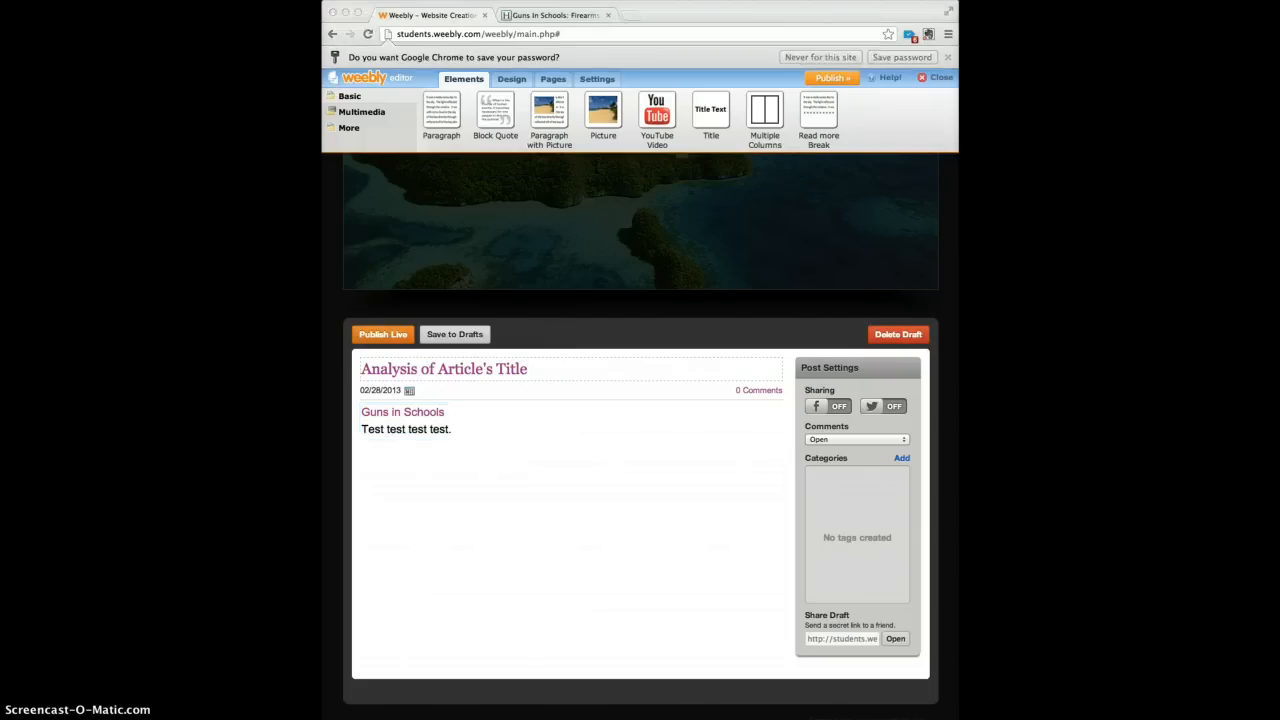
# Add a paragraph-with-picture block below the test sentence.
pyautogui.click(531, 600)
pyautogui.click(548, 111)
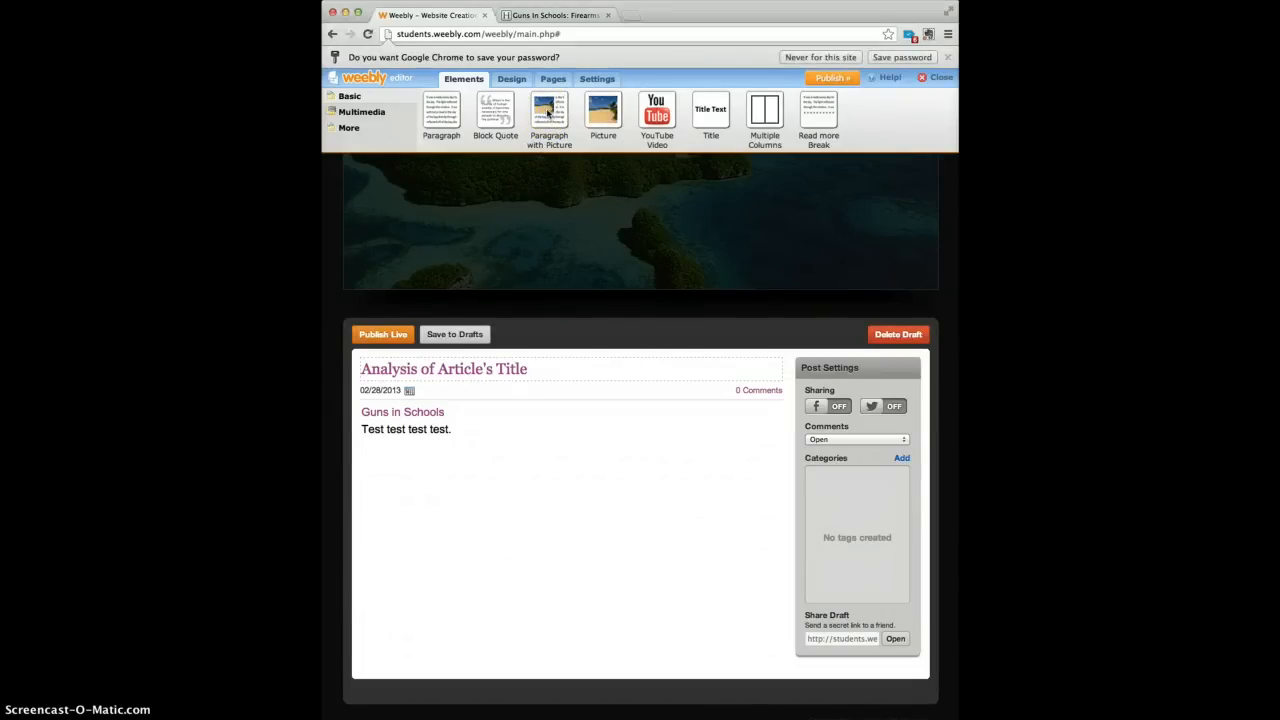
pyautogui.moveTo(548, 111); pyautogui.dragTo(381, 455)
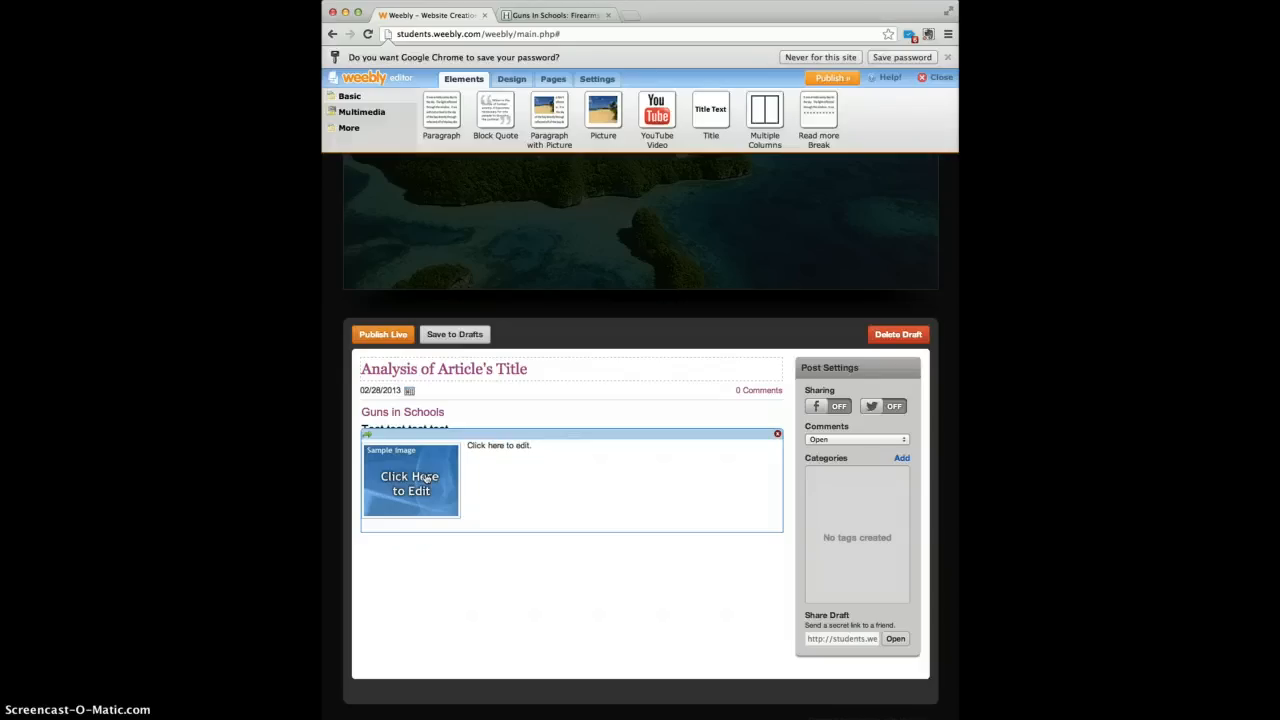
# Replace the sample image with a free 'gun' stock photo of a pistol and bullets.
pyautogui.click(425, 481)
pyautogui.click(434, 498)
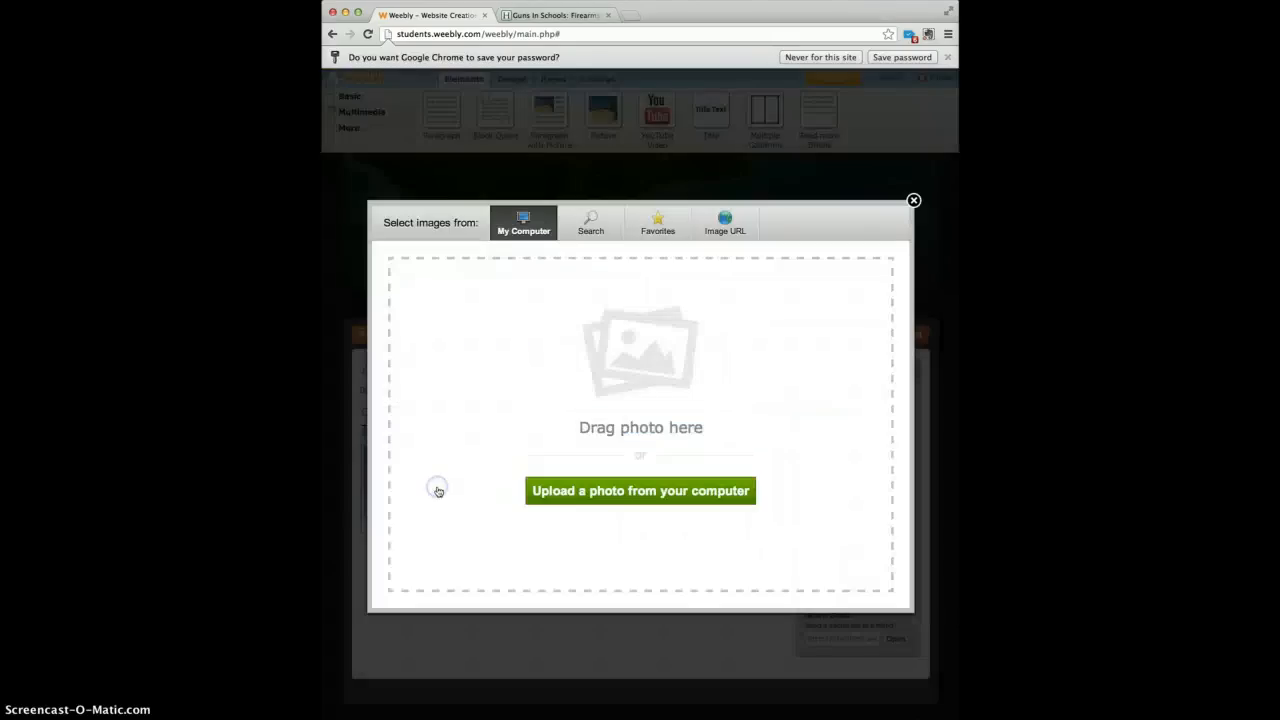
pyautogui.click(452, 451)
pyautogui.click(590, 220)
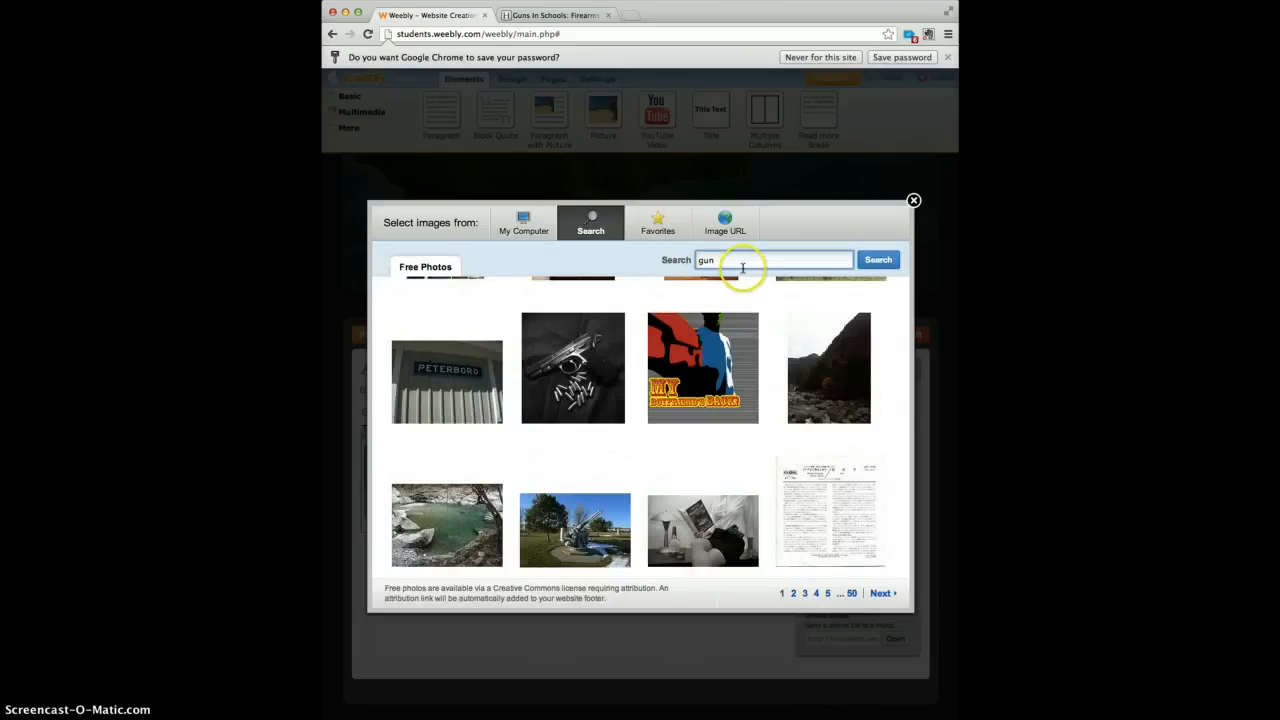
pyautogui.click(878, 262)
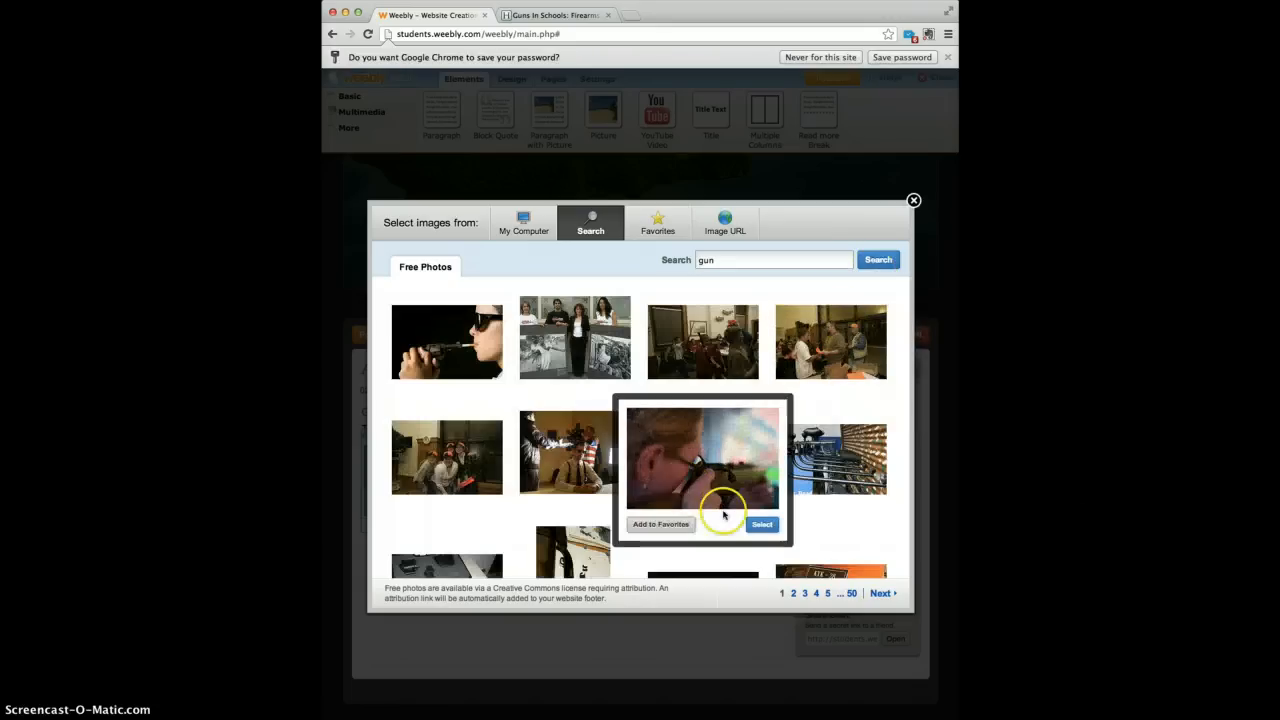
pyautogui.scroll(-2, 723, 517)
pyautogui.scroll(-5, 725, 515)
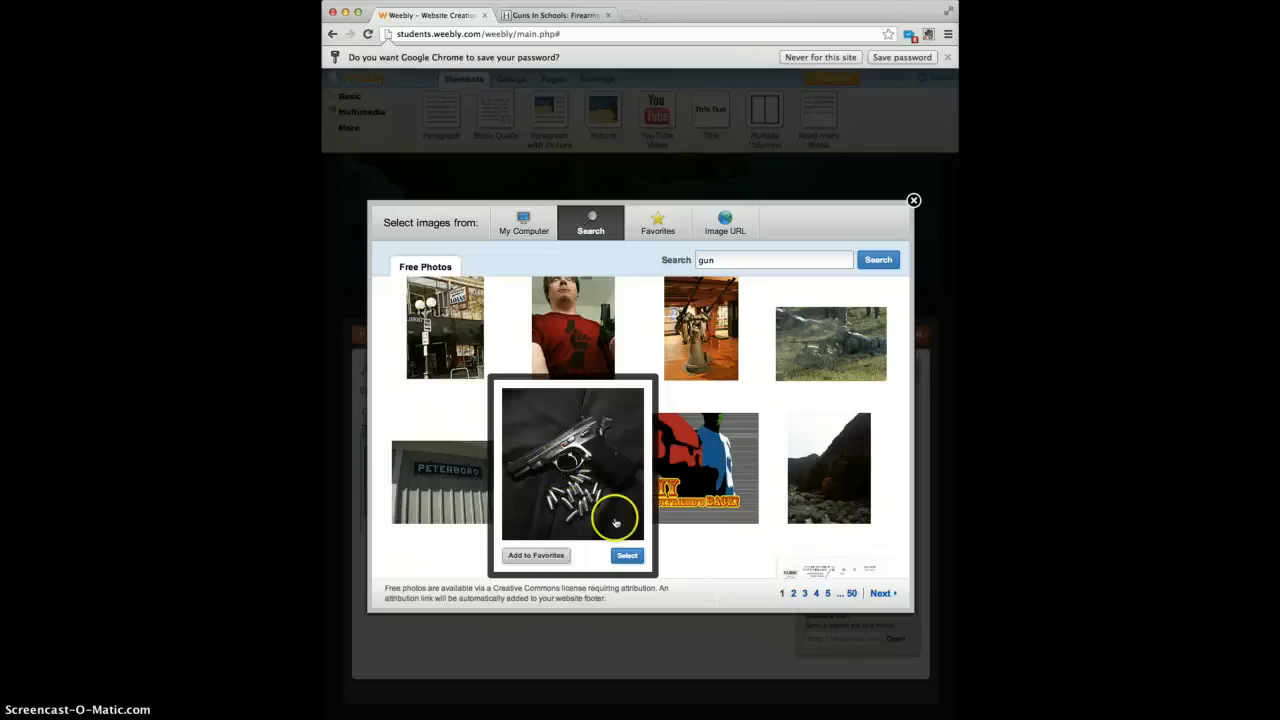
pyautogui.click(626, 556)
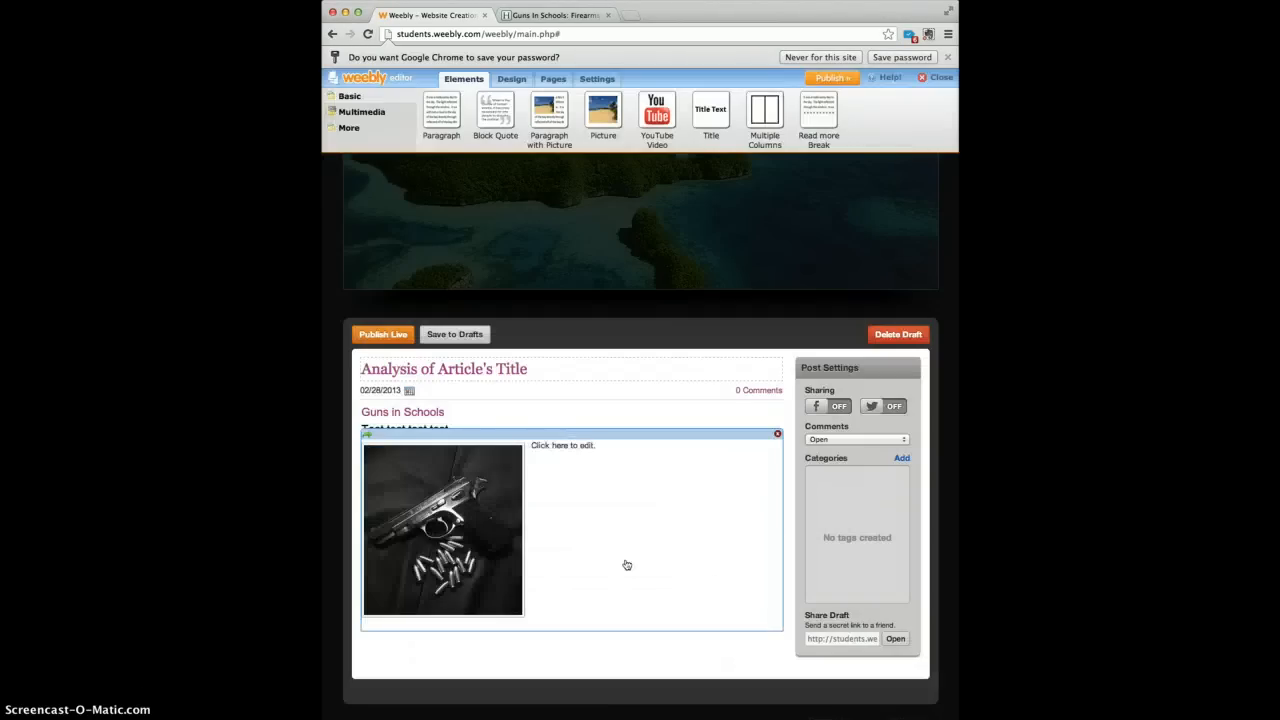
# Write the sample sentence 'test test test test test test.' beside the pistol photo.
pyautogui.click(618, 454)
pyautogui.click(608, 457)
pyautogui.write('te')
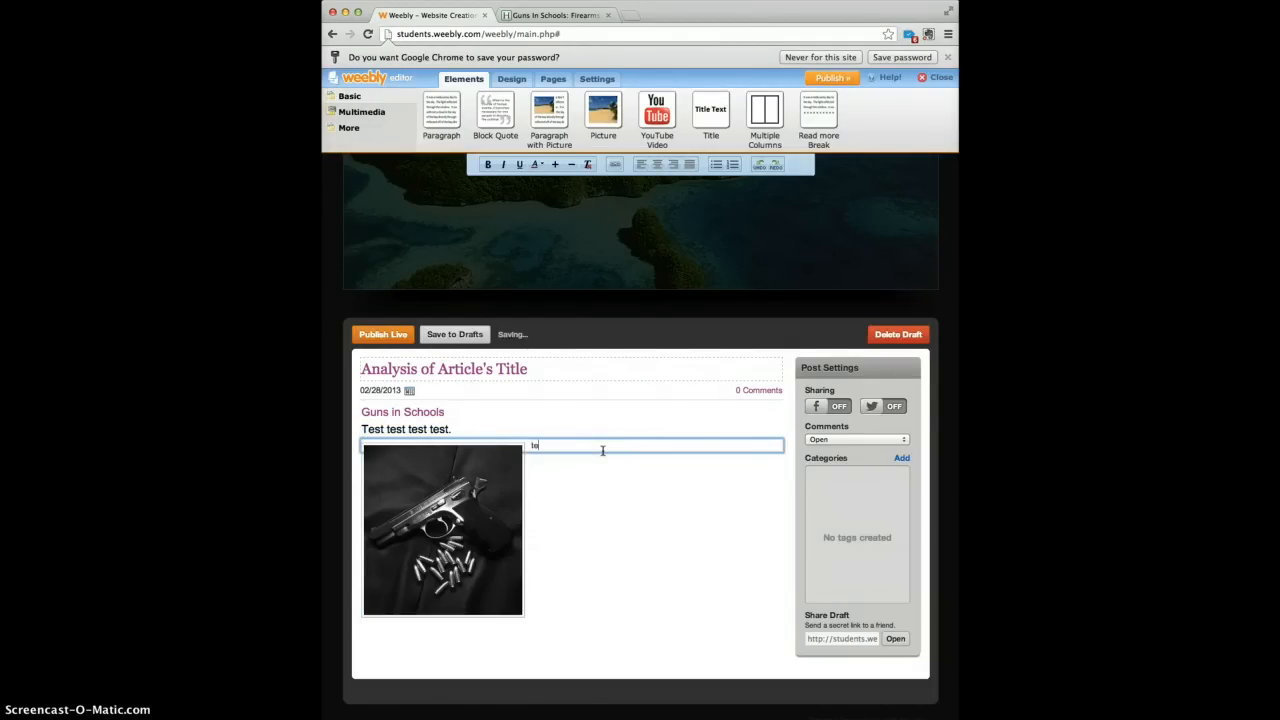
pyautogui.write('st test')
pyautogui.write('test test.')
pyautogui.click(658, 605)
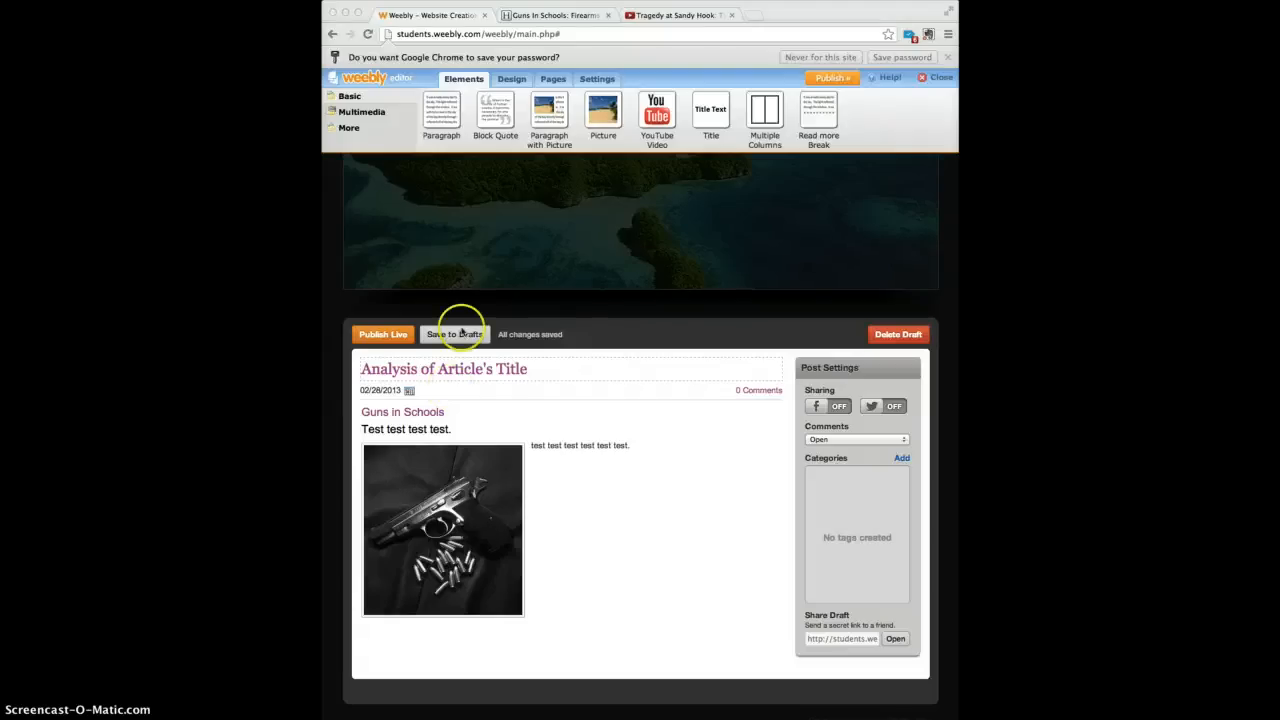
# Bring up the embed code for ABC News' 'Tragedy at Sandy Hook' YouTube video, then return to Weebly.
pyautogui.click(683, 16)
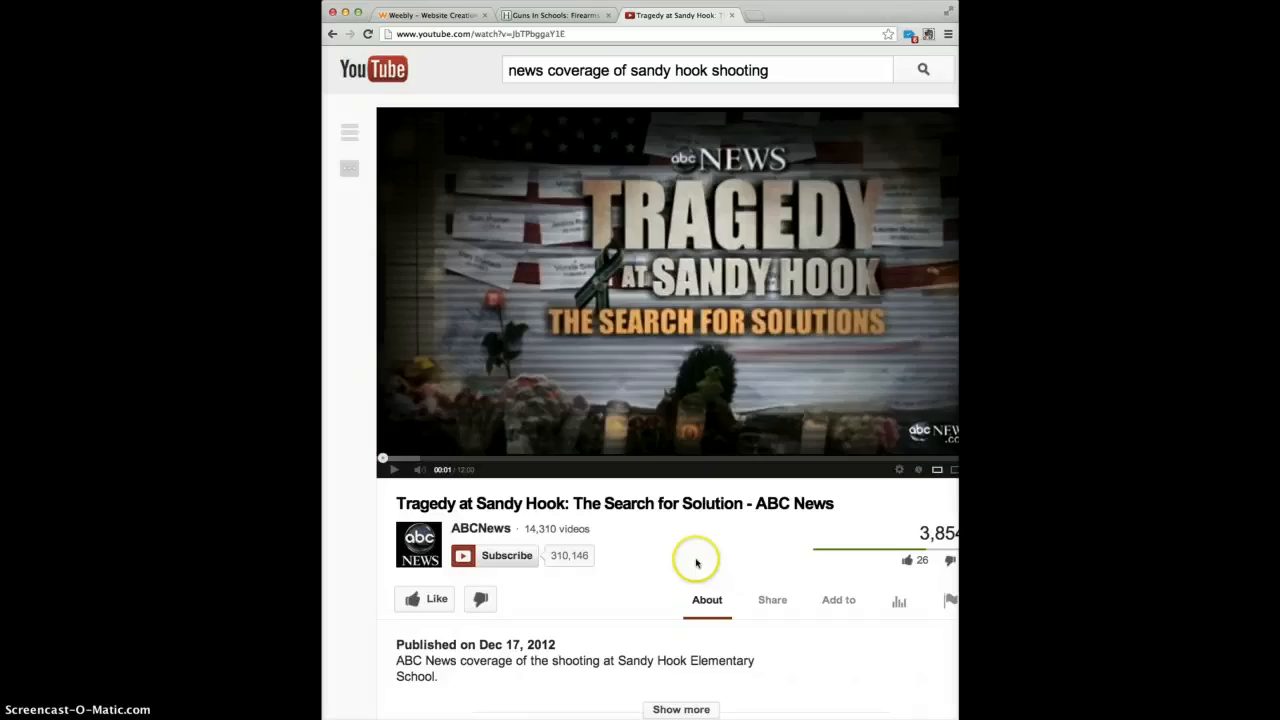
pyautogui.click(783, 606)
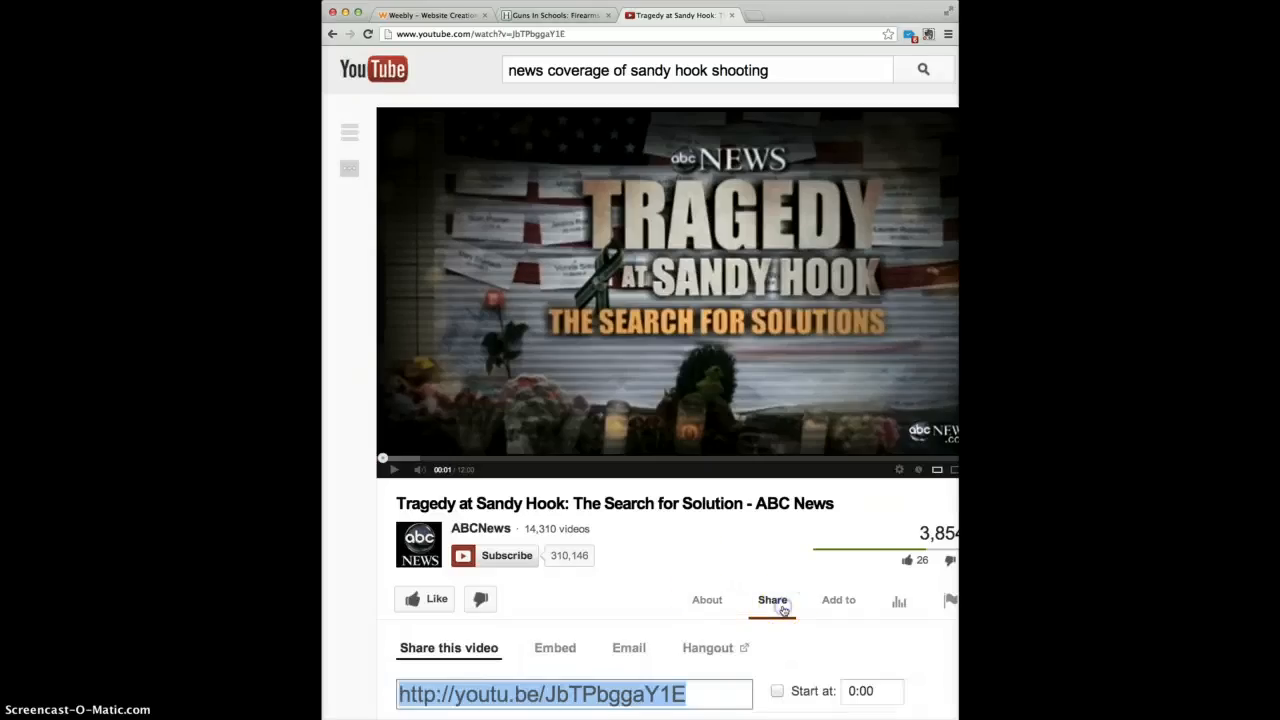
pyautogui.click(557, 648)
pyautogui.press('super+c')
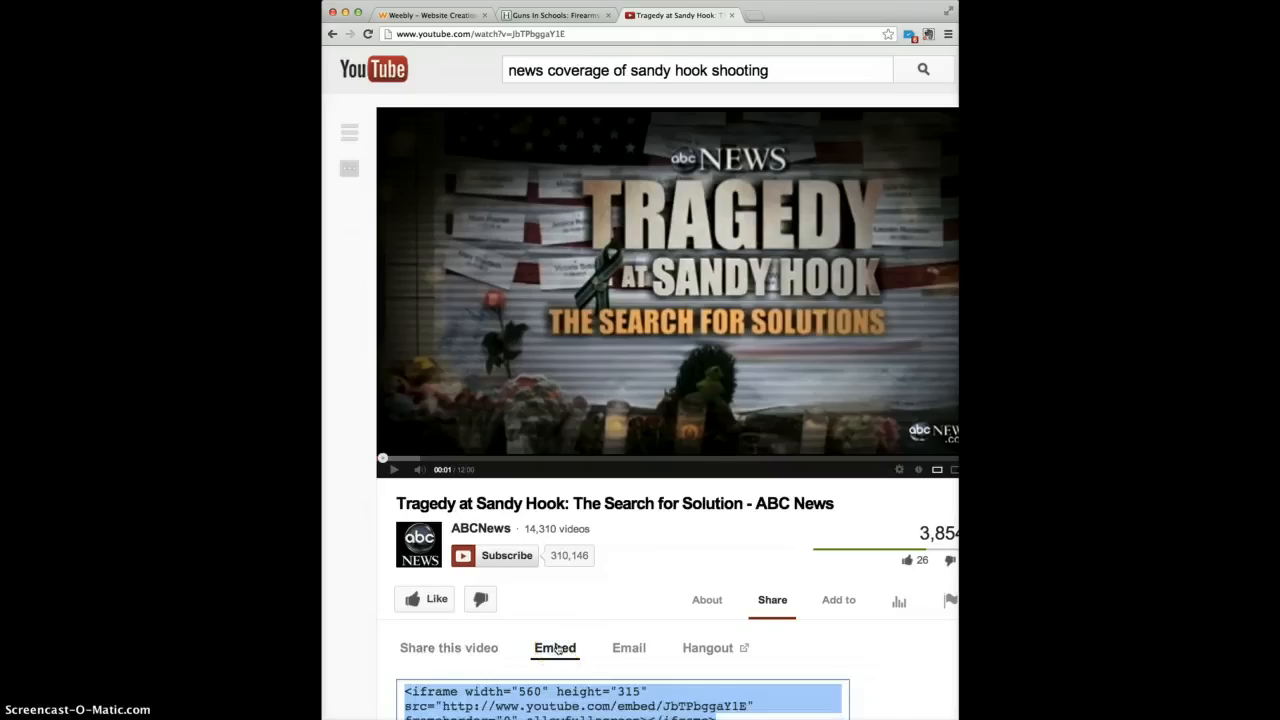
pyautogui.scroll(-2, 558, 648)
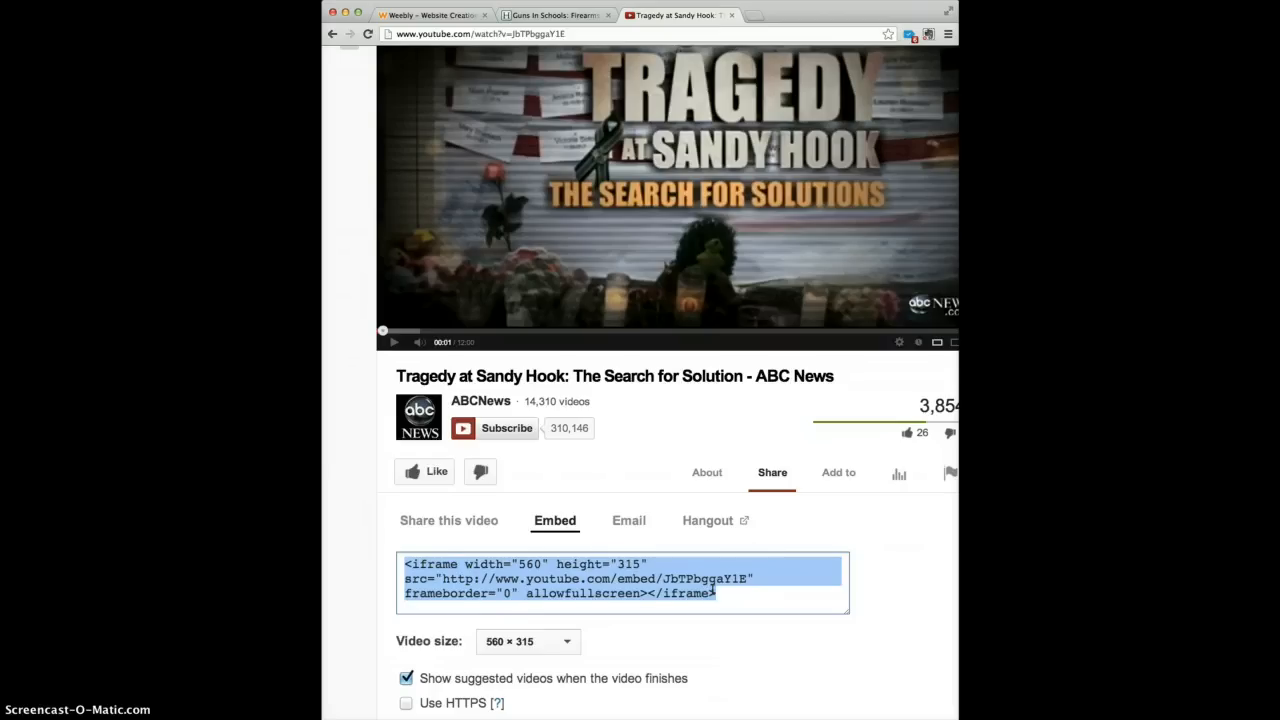
pyautogui.click(441, 14)
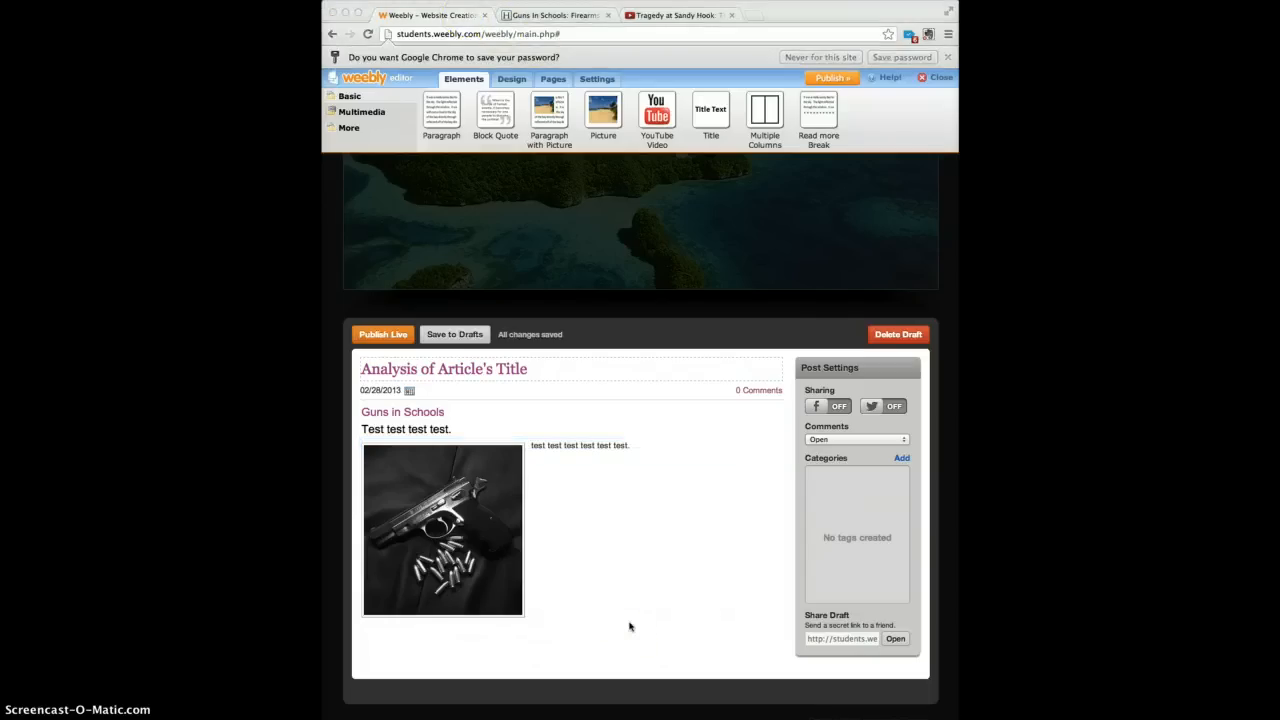
# Paste the Sandy Hook video embed code into a Custom HTML block below the pistol photo.
pyautogui.click(348, 129)
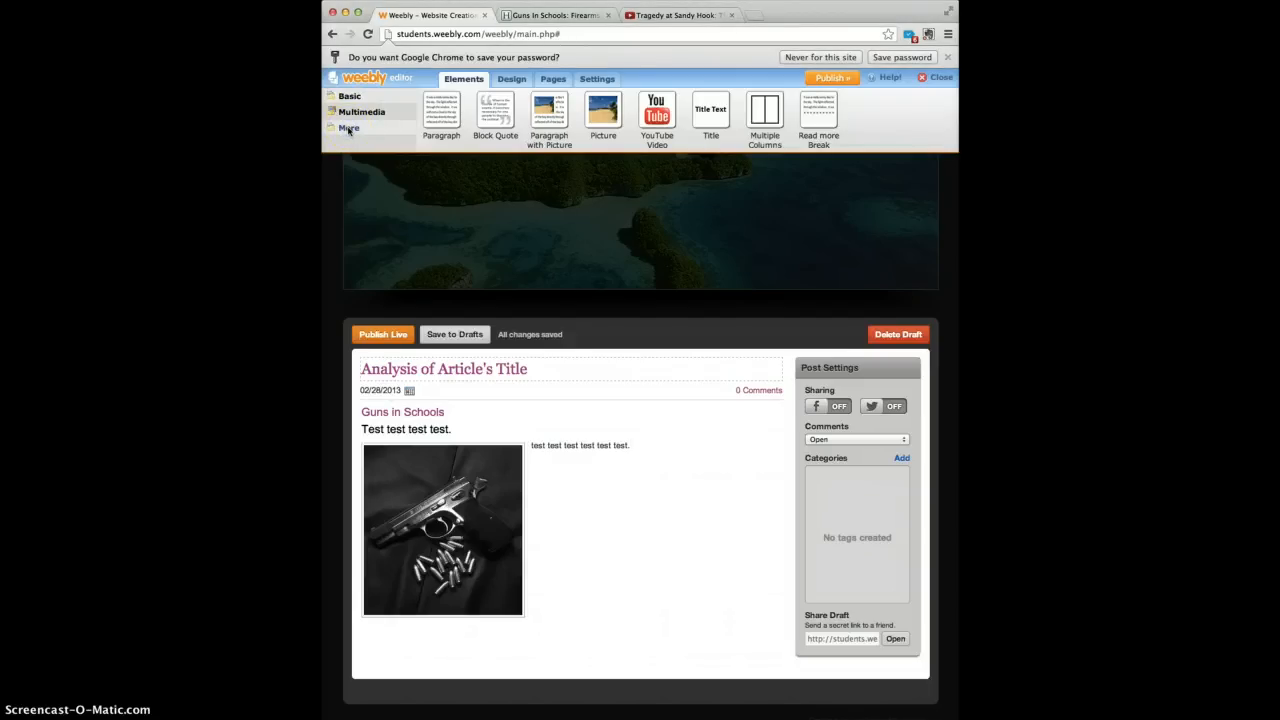
pyautogui.click(348, 129)
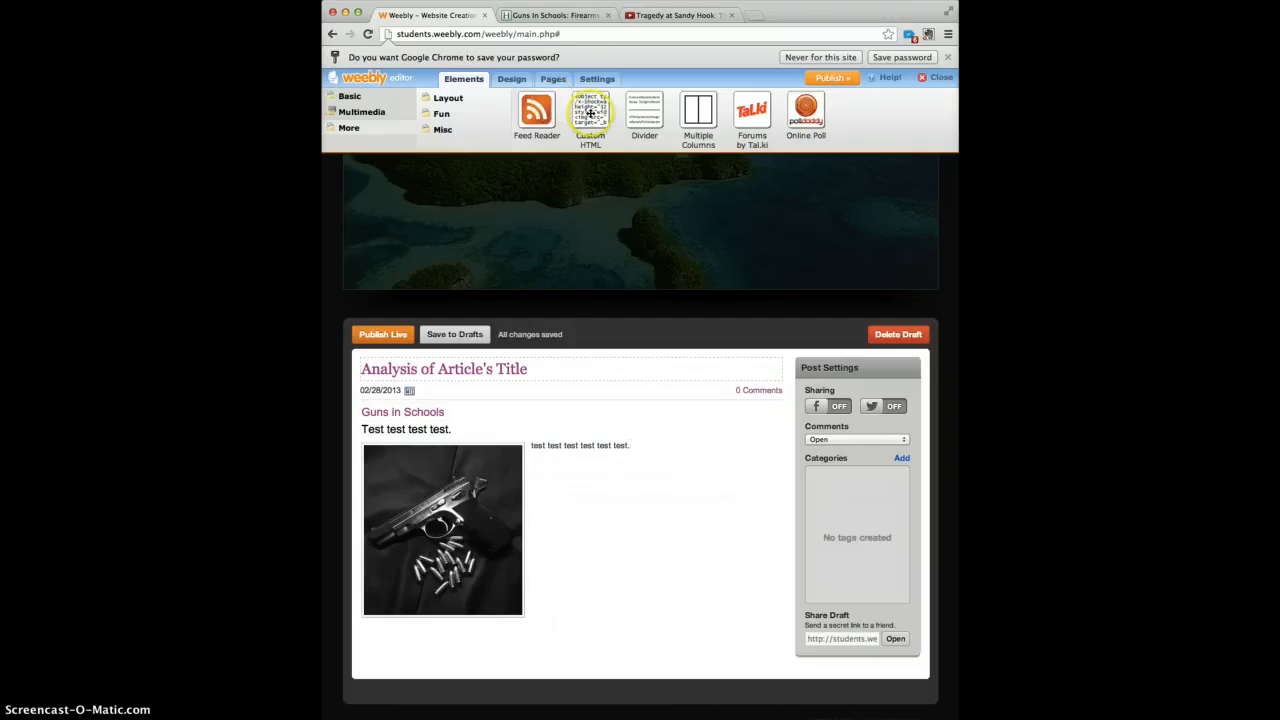
pyautogui.moveTo(590, 113); pyautogui.dragTo(481, 631)
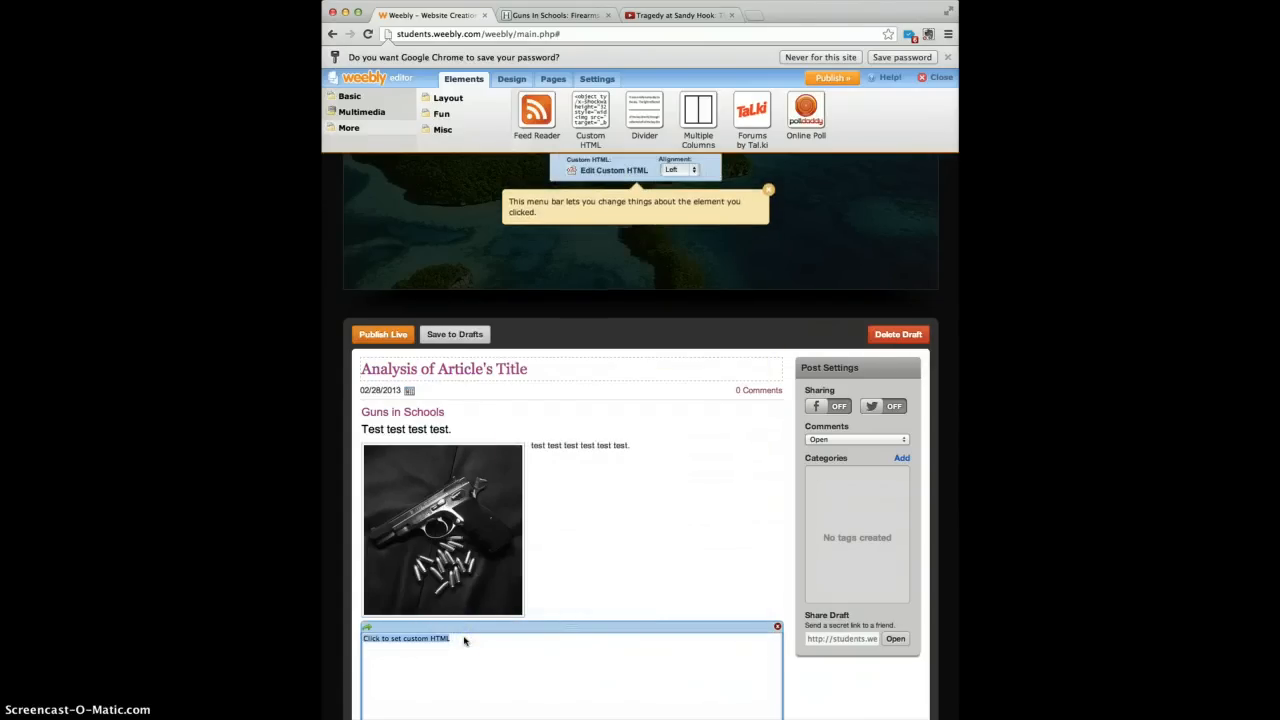
pyautogui.press('super+v')
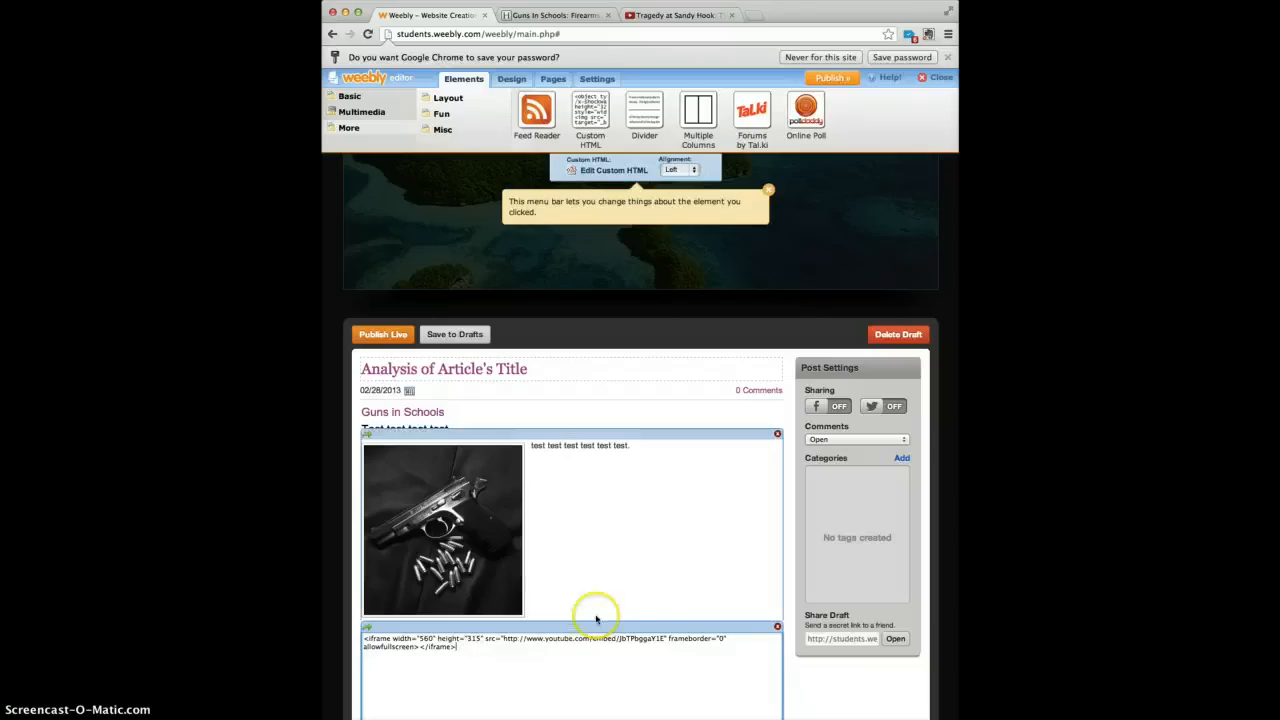
pyautogui.click(764, 611)
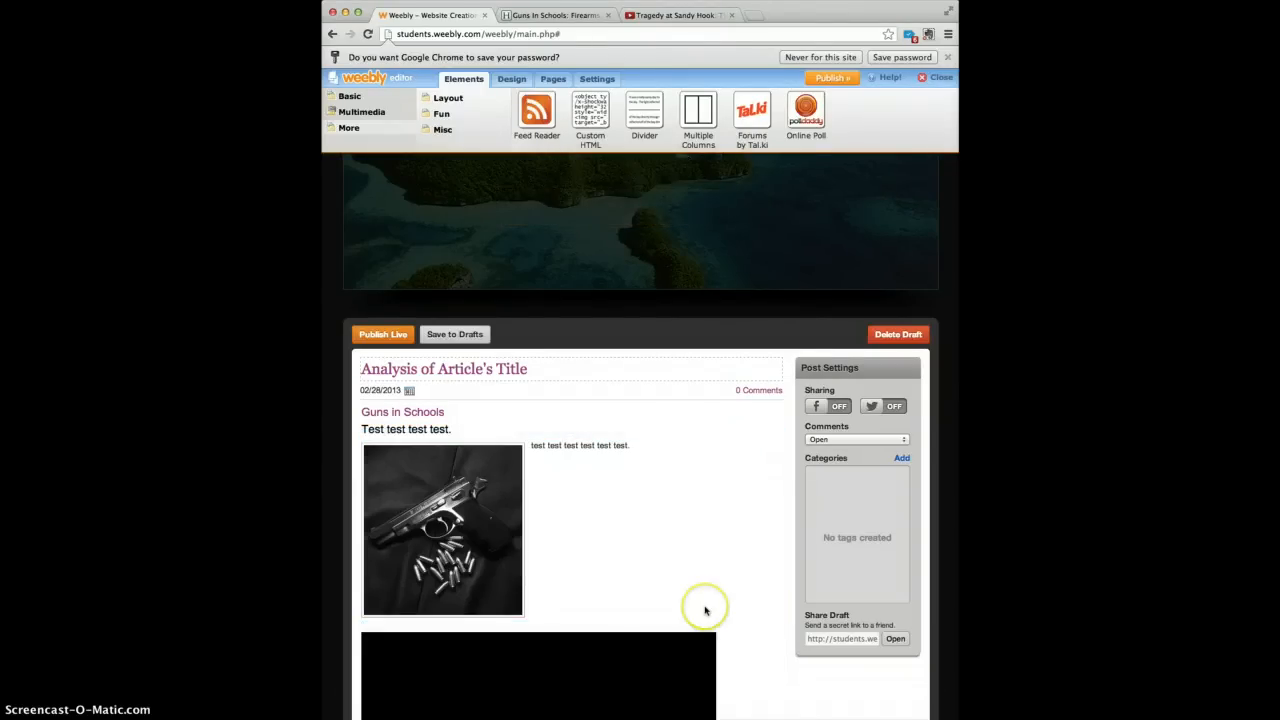
# Check the embedded video player in the post and publish the site.
pyautogui.scroll(-2, 704, 611)
pyautogui.scroll(-2, 650, 575)
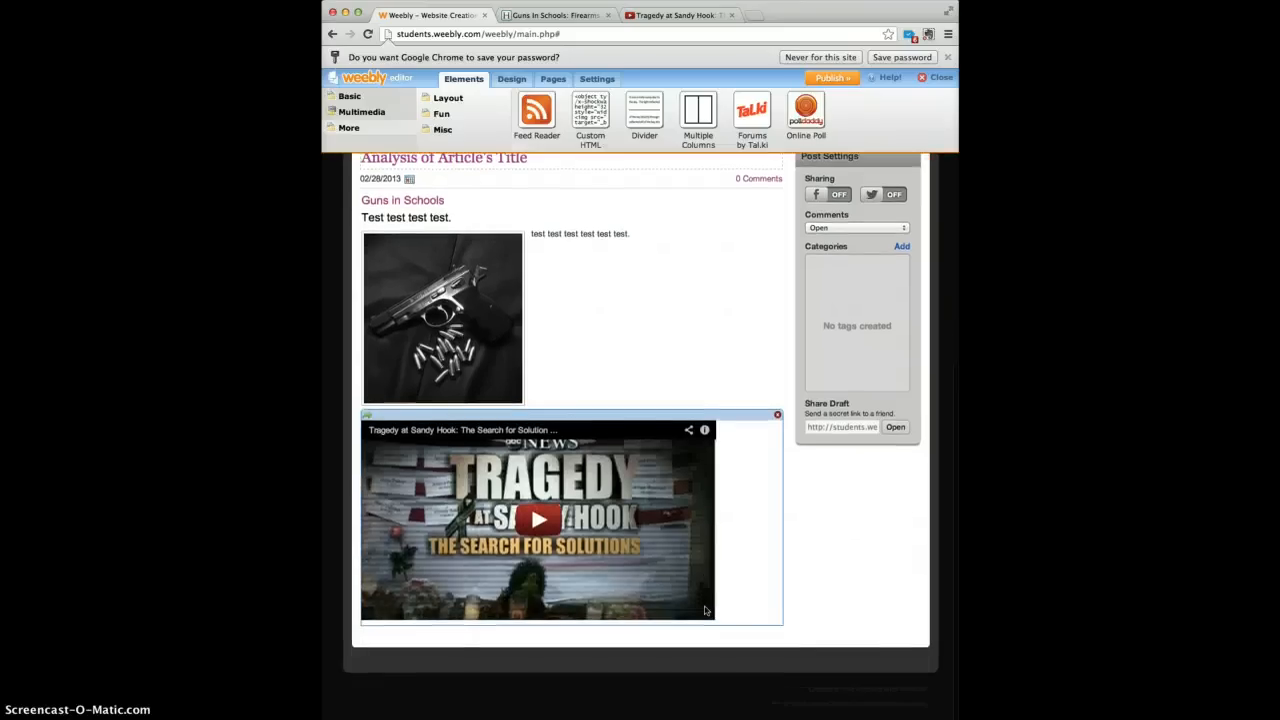
pyautogui.click(576, 540)
pyautogui.click(388, 628)
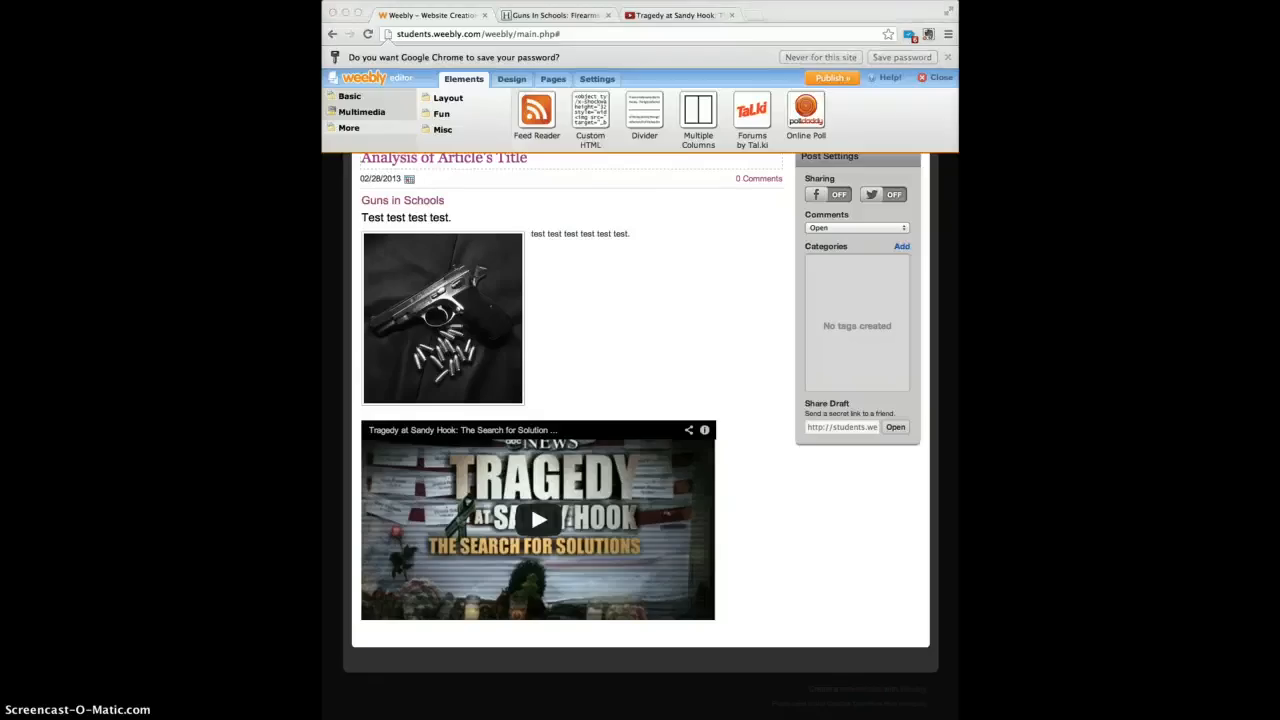
pyautogui.scroll(2, 600, 354)
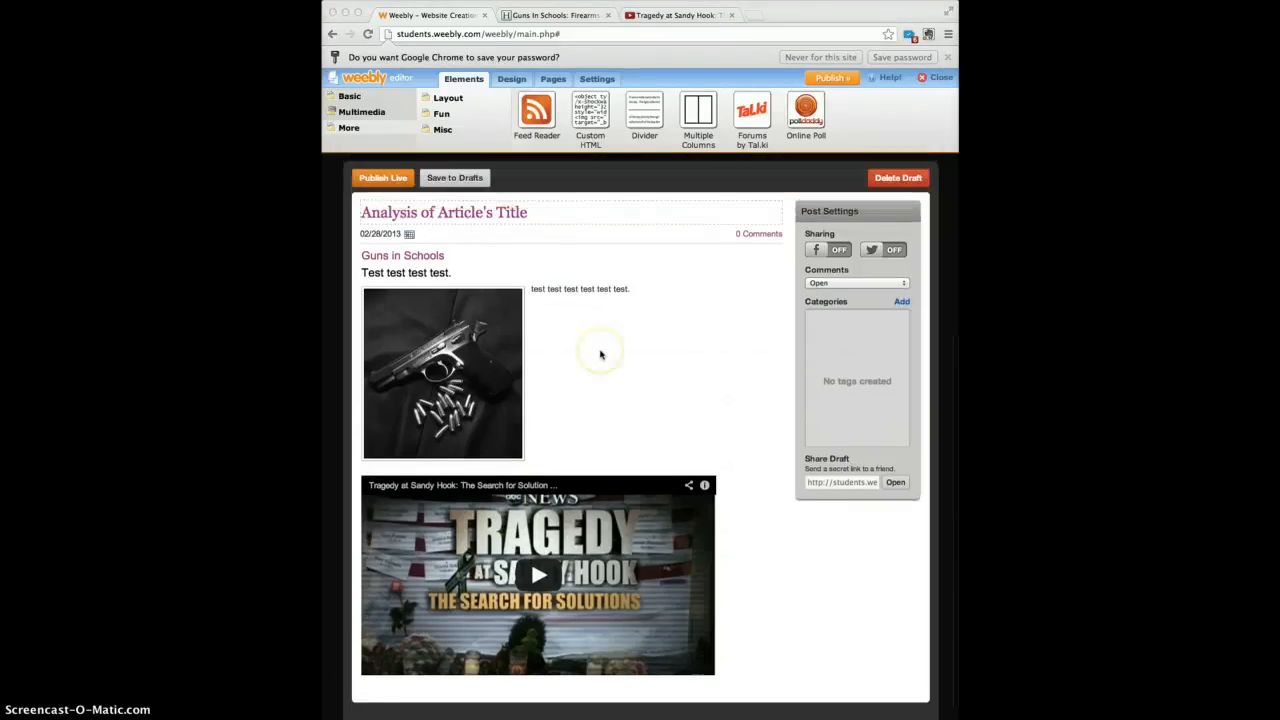
pyautogui.scroll(1, 600, 354)
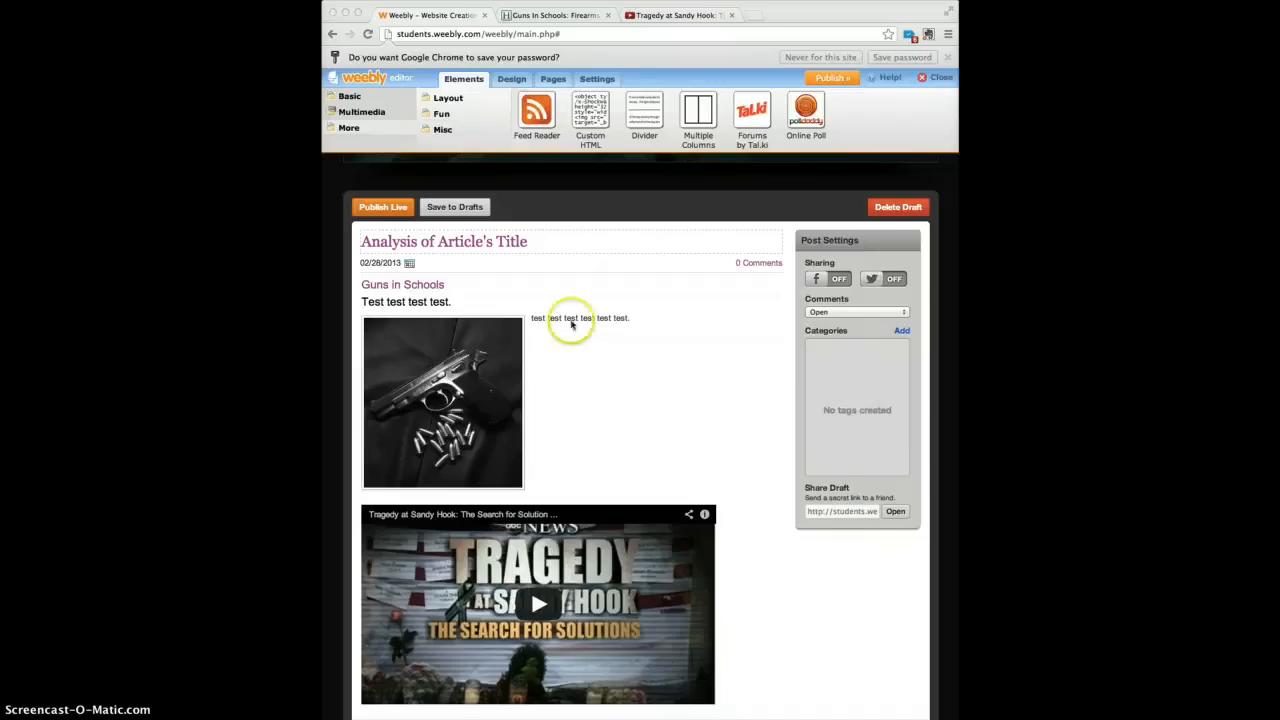
pyautogui.click(400, 214)
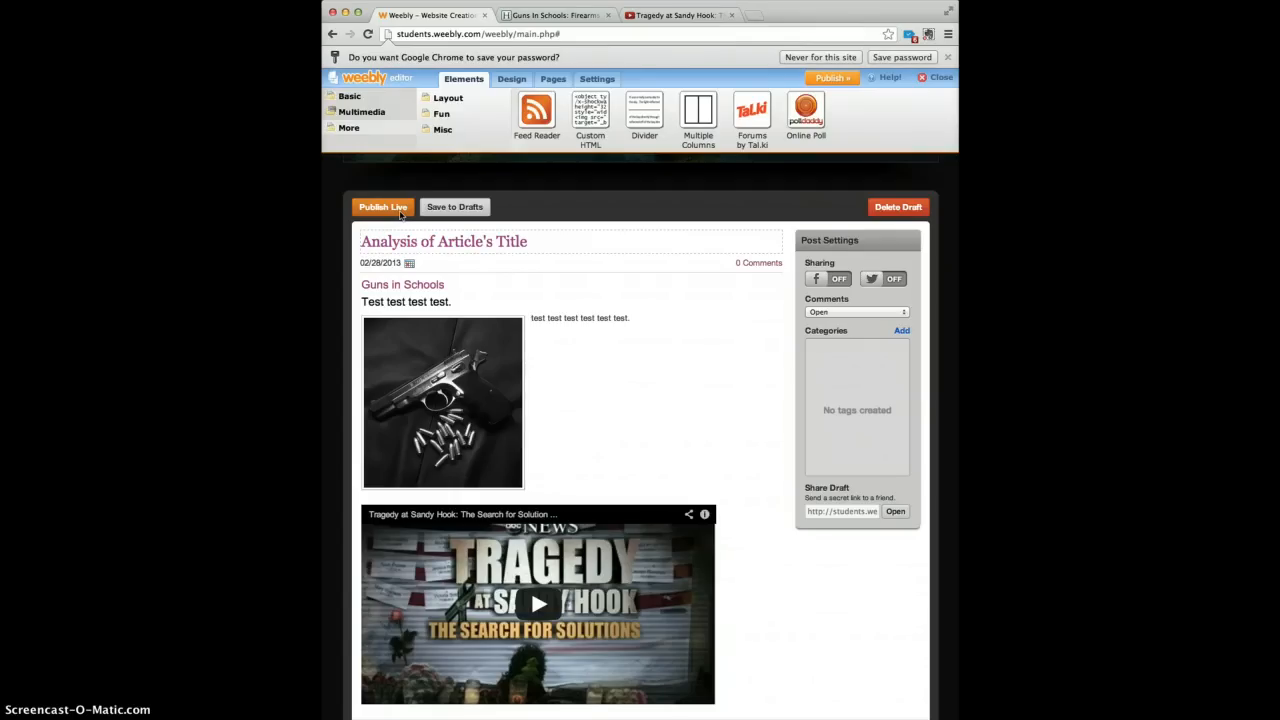
# Publish the site on the free Weebly subdomain wearetrulygifted.weebly.com.
pyautogui.click(398, 210)
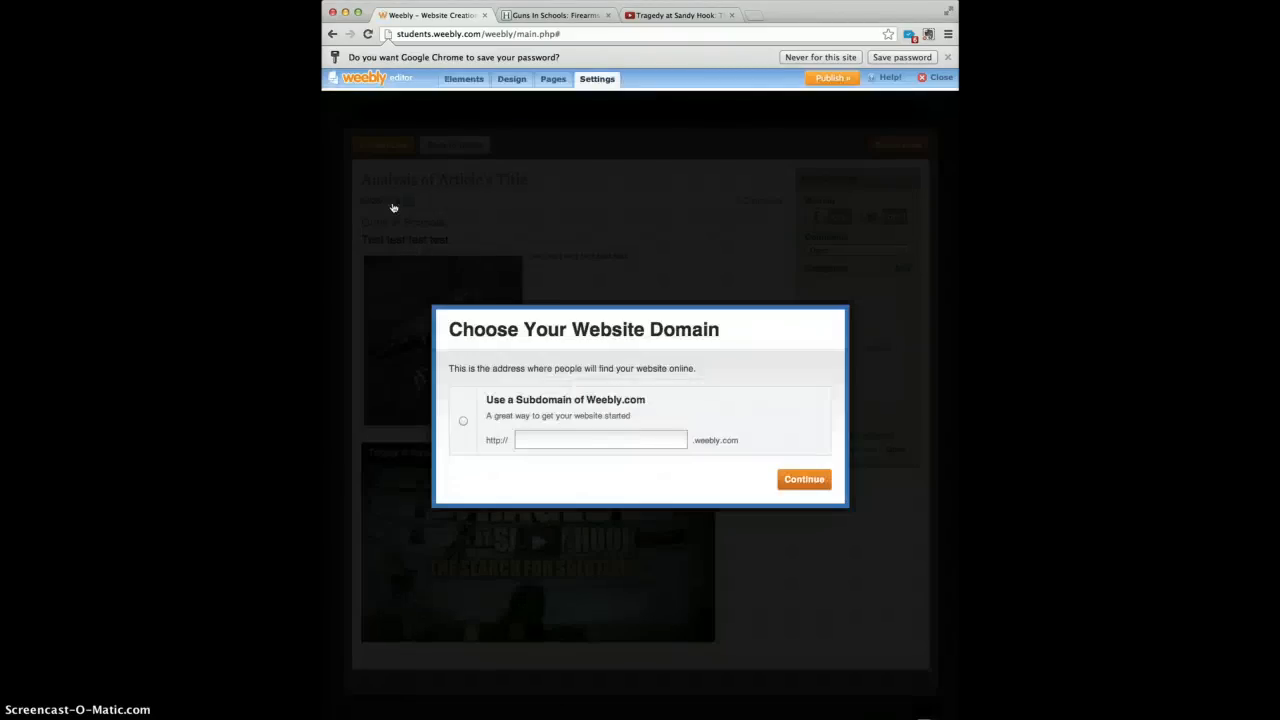
pyautogui.click(531, 280)
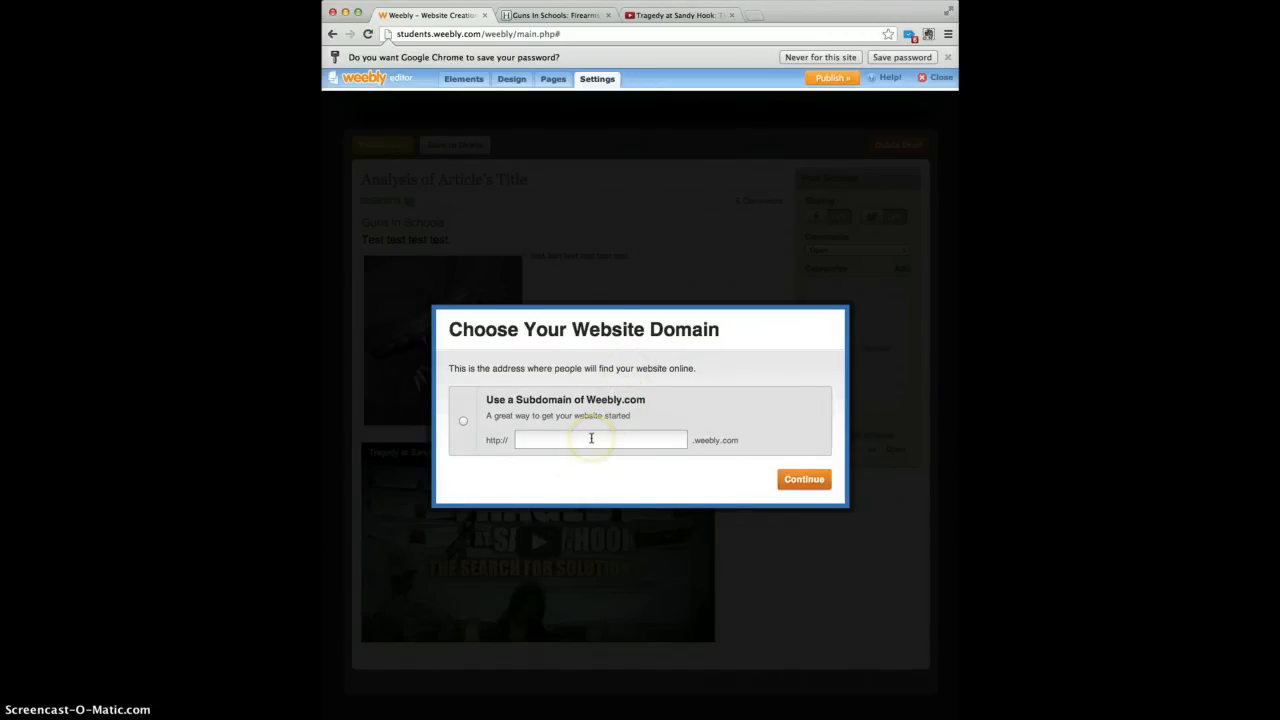
pyautogui.click(591, 438)
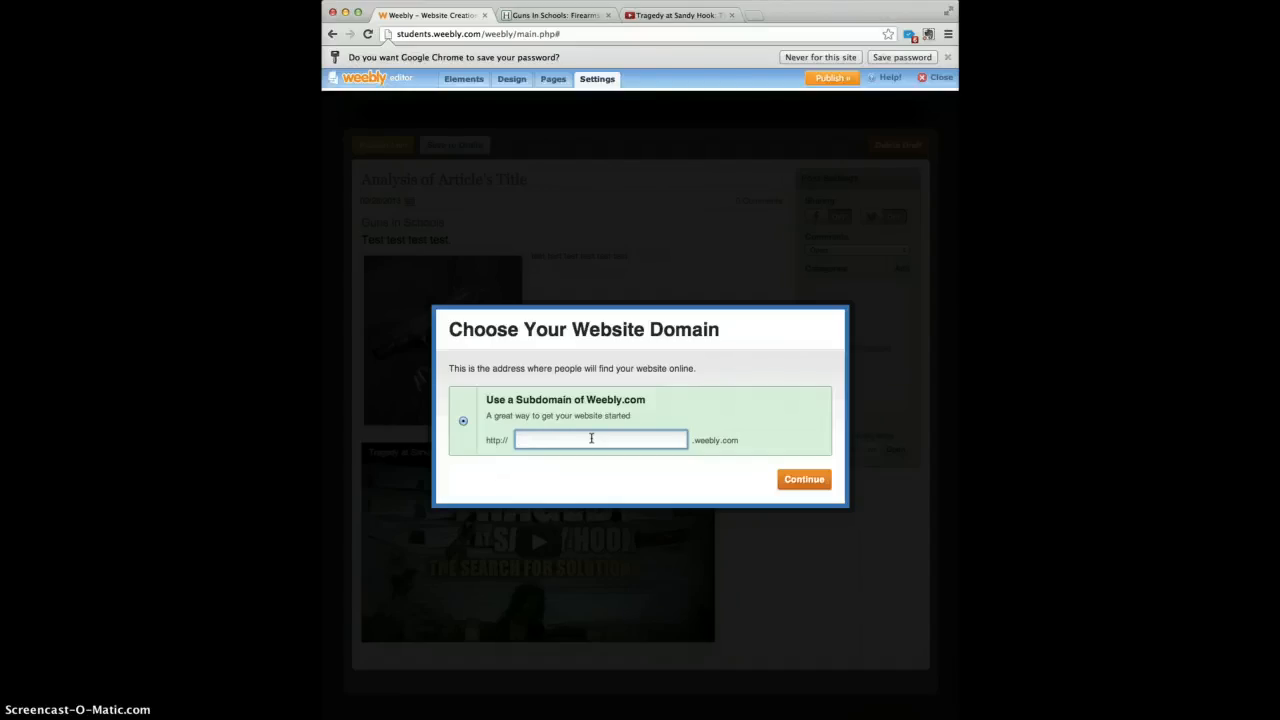
pyautogui.write('wearetrulygifted')
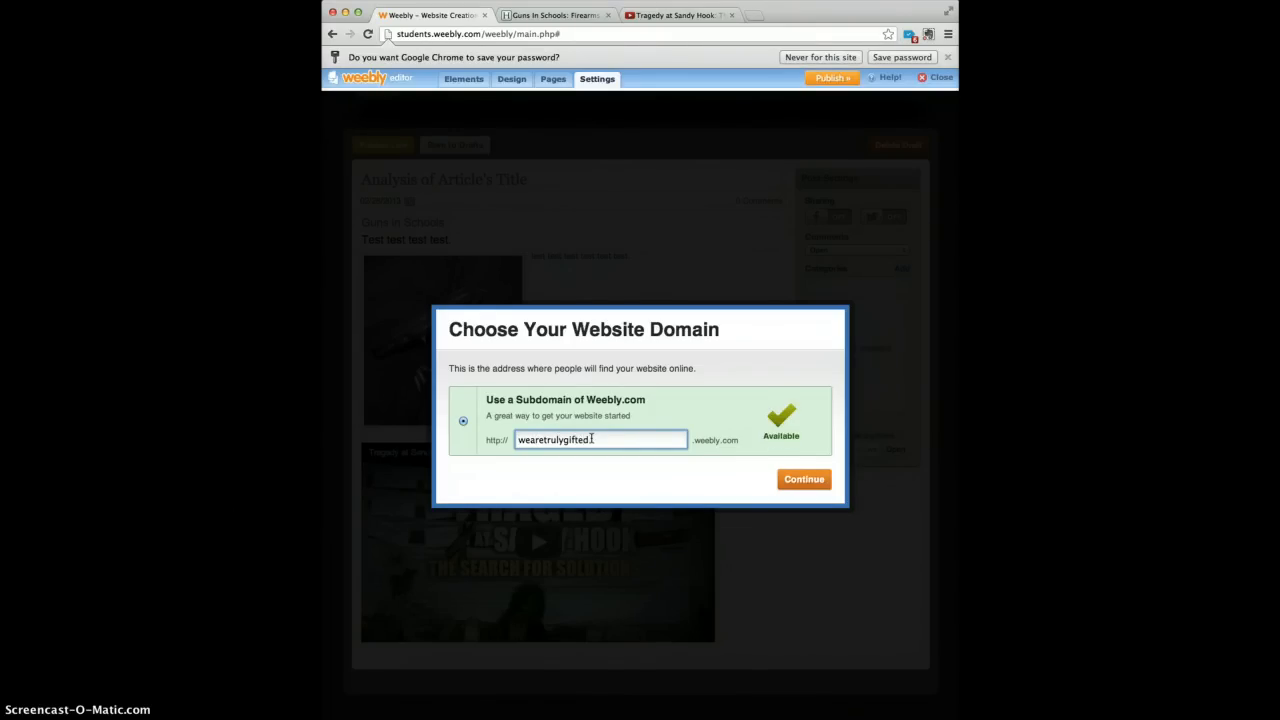
pyautogui.click(801, 480)
pyautogui.click(801, 480)
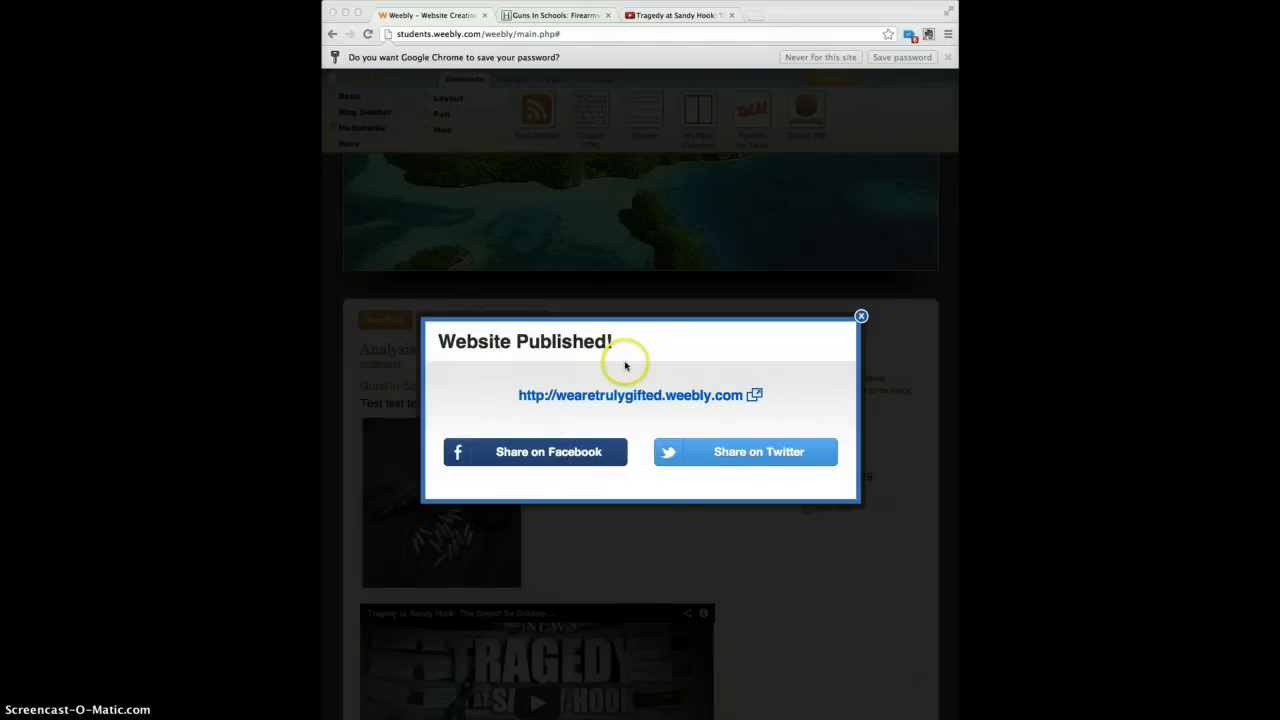
# Open the live wearetrulygifted.weebly.com site in a new tab and view its Blog page.
pyautogui.click(641, 400)
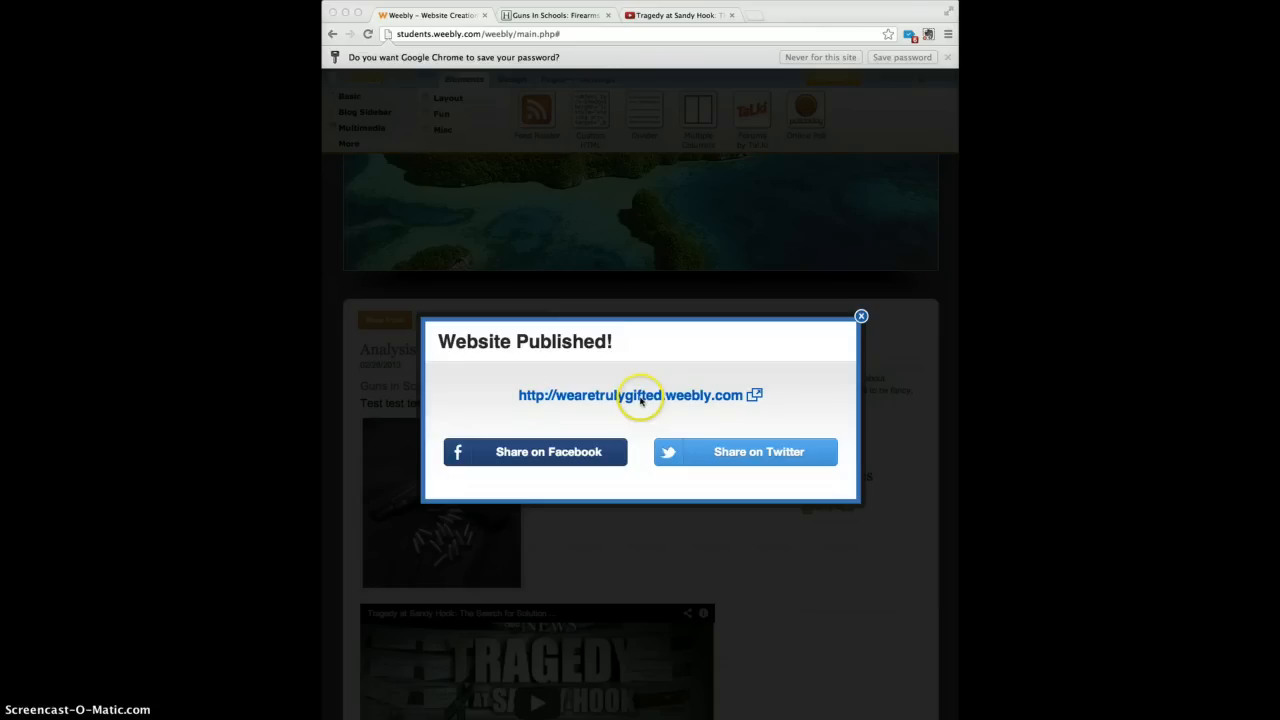
pyautogui.click(641, 400)
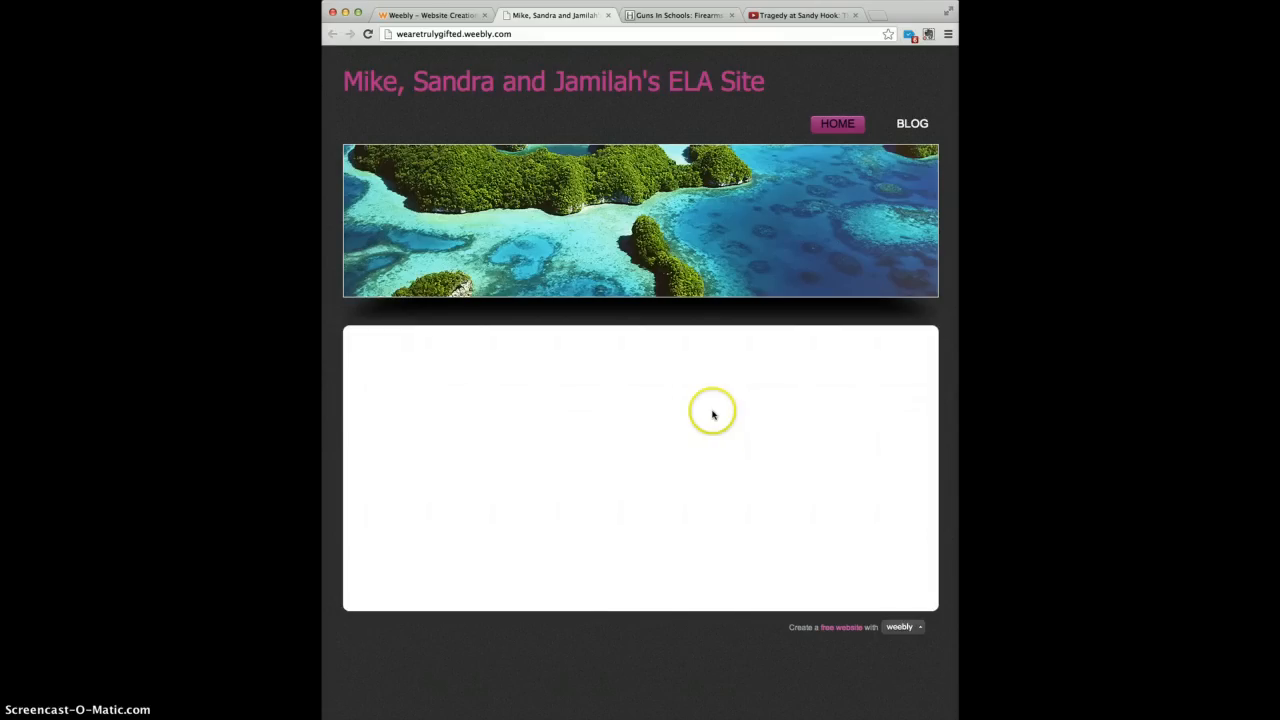
pyautogui.click(911, 125)
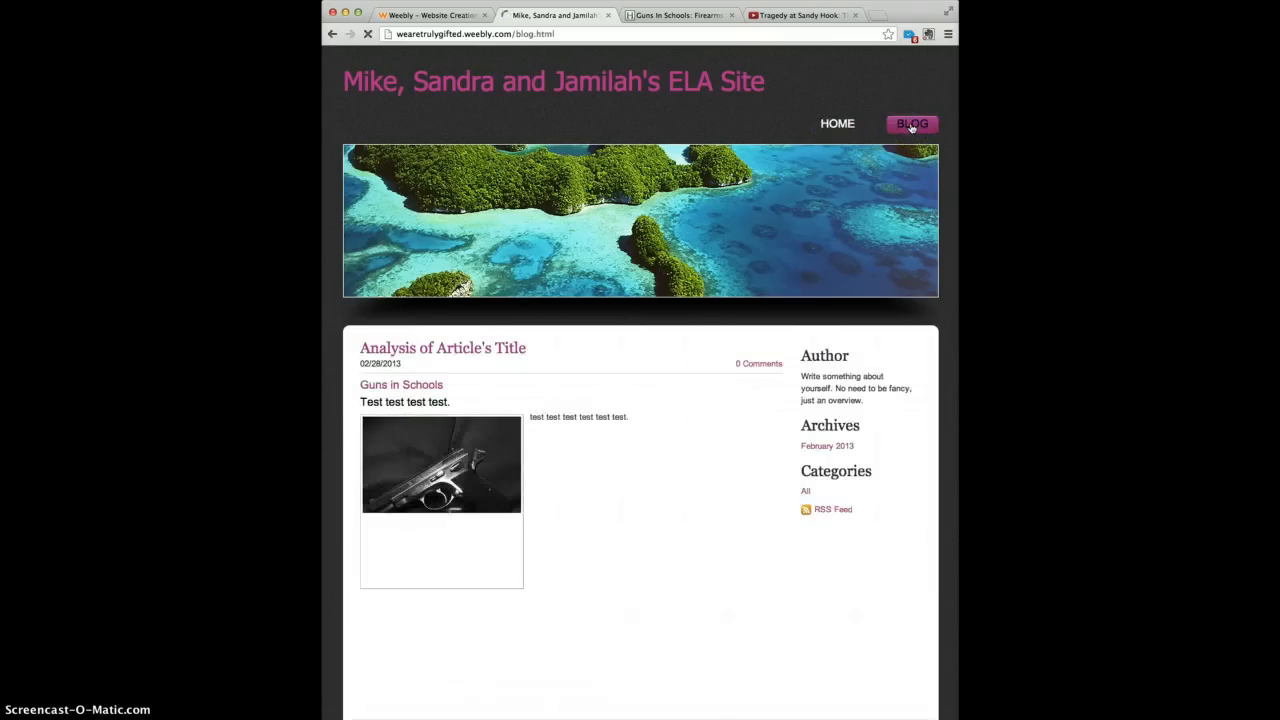